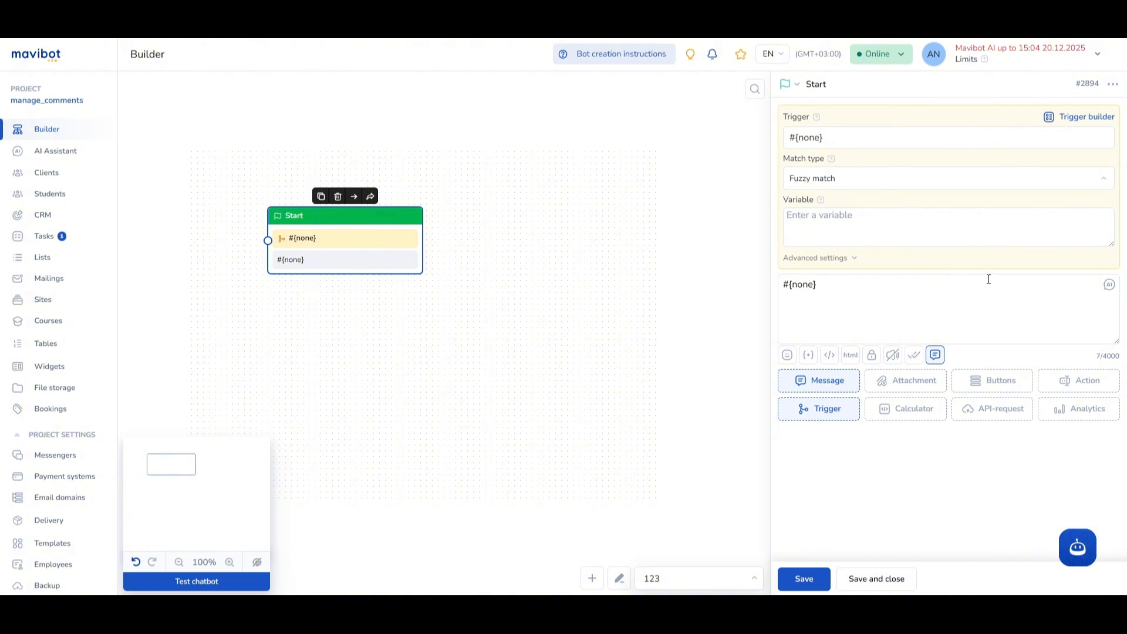
- Set the existing block's type to Start and its trigger to "Hi; Good afternoon"
{"action": "left_click", "coordinate": [800, 86]}
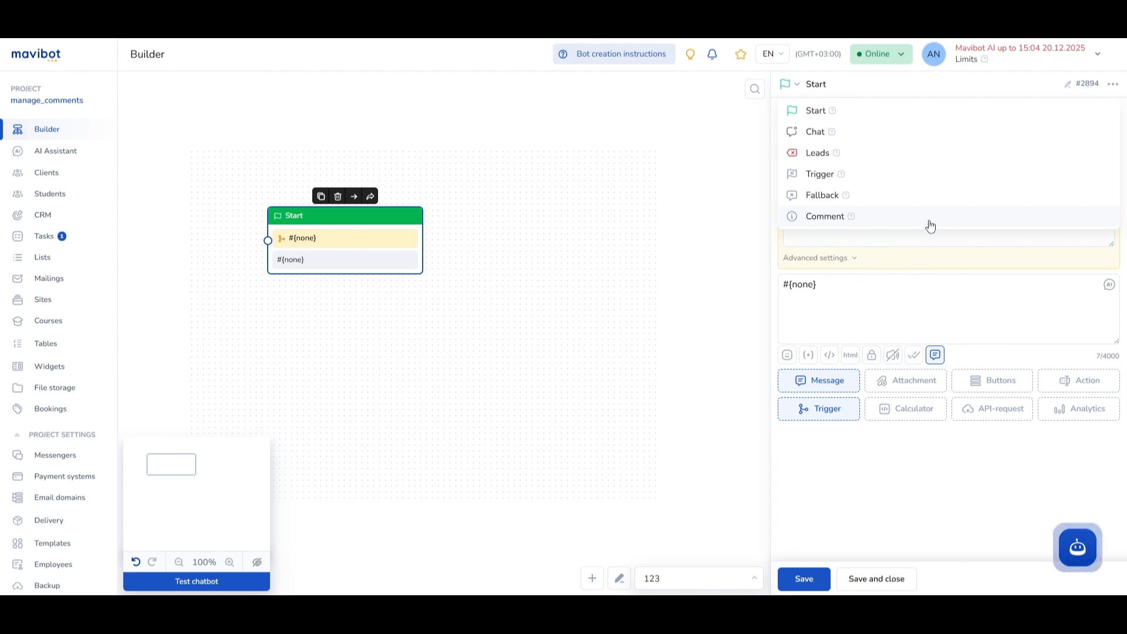
{"action": "left_click", "coordinate": [863, 114]}
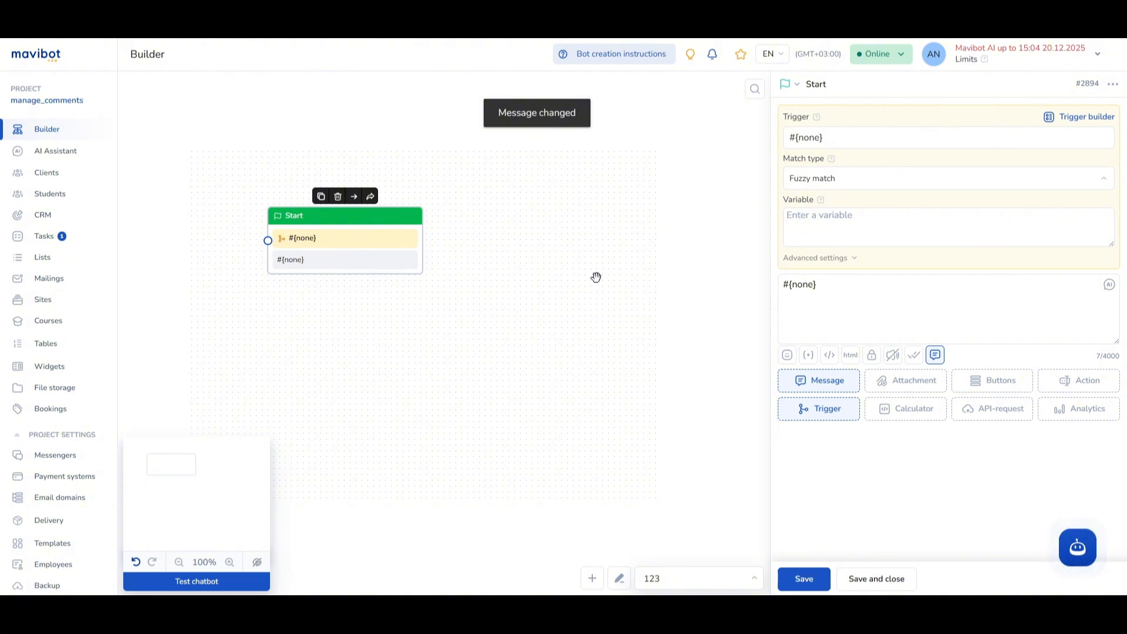
{"action": "left_click", "coordinate": [837, 140]}
{"action": "key", "text": "ctrl+a"}
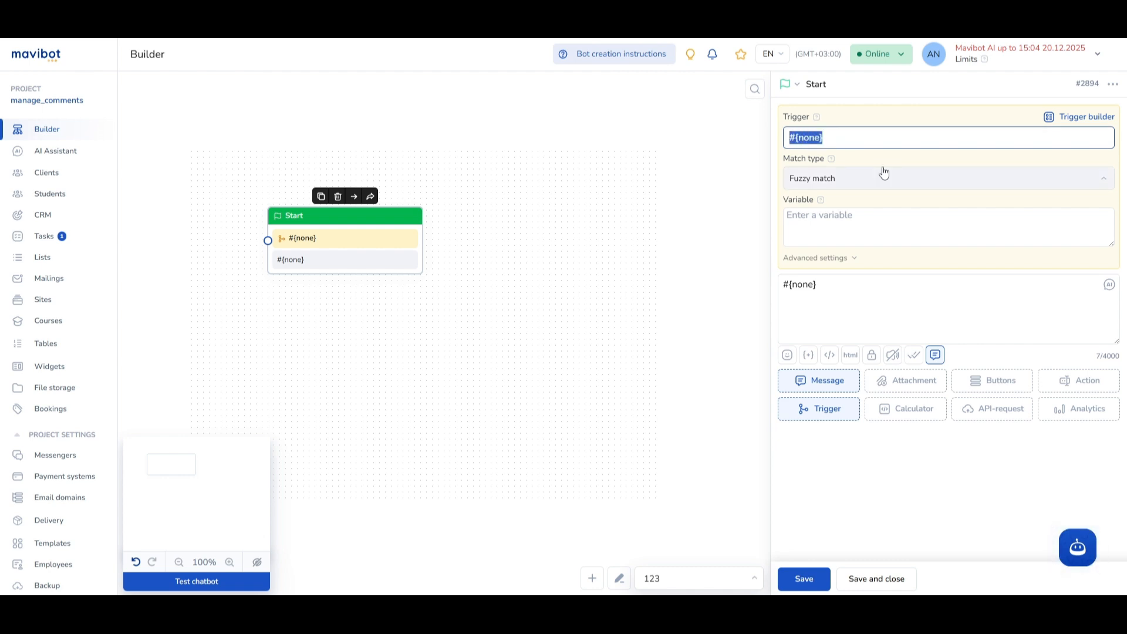
{"action": "type", "text": "Hi"}
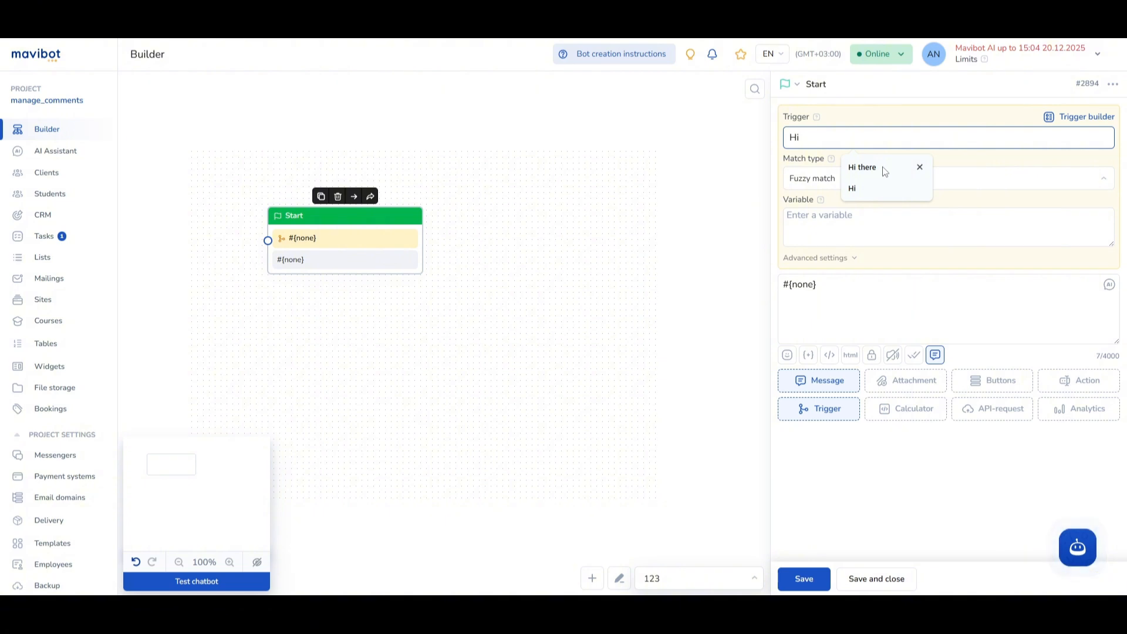
{"action": "type", "text": "!"}
{"action": "key", "text": "BackSpace"}
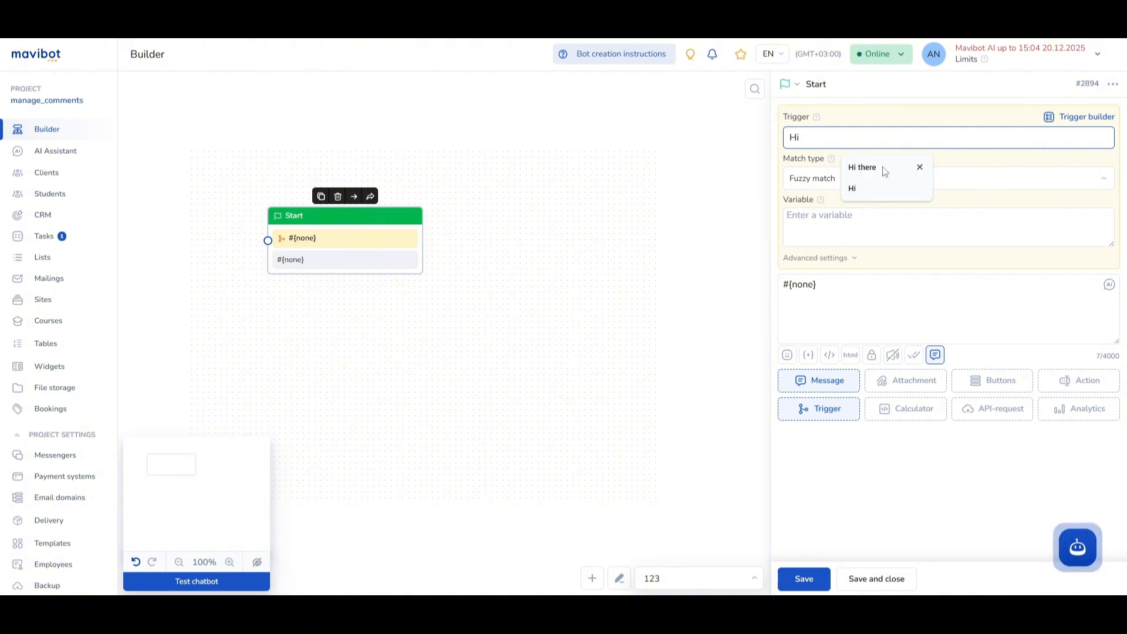
{"action": "type", "text": "\""}
{"action": "key", "text": "BackSpace"}
{"action": "type", "text": "!"}
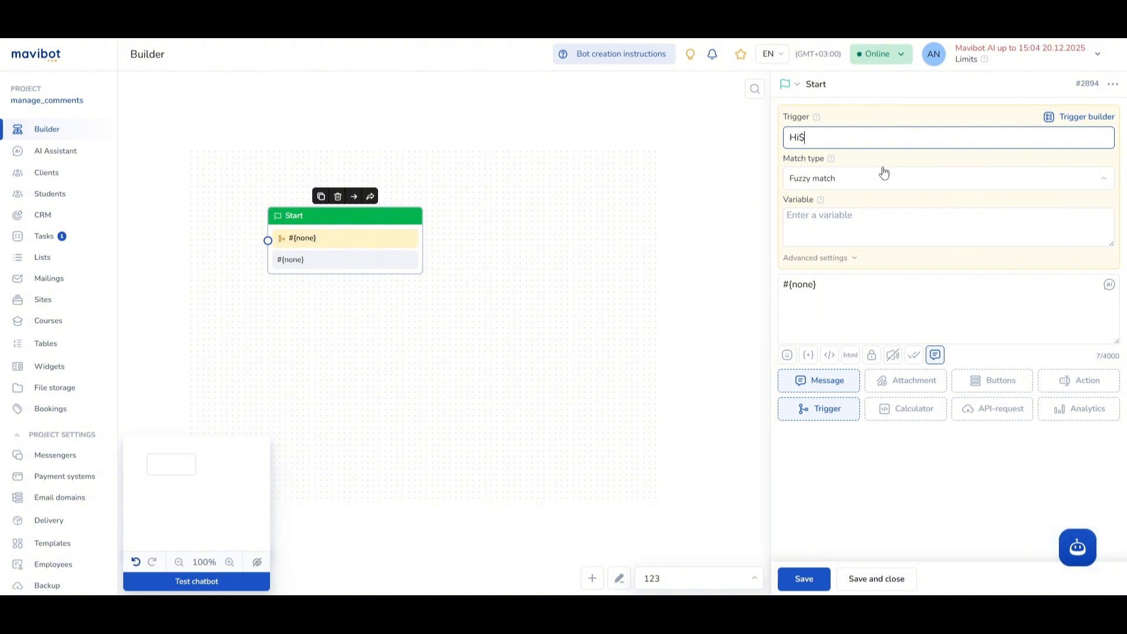
{"action": "key", "text": "BackSpace"}
{"action": "type", "text": "!"}
{"action": "key", "text": "BackSpace"}
{"action": "type", "text": "!"}
{"action": "type", "text": " G"}
{"action": "type", "text": "ood afternoon"}
- Set the Start block's message to "Hello, how are you?" and save the block
{"action": "left_click_drag", "start_coordinate": [845, 288], "coordinate": [763, 288]}
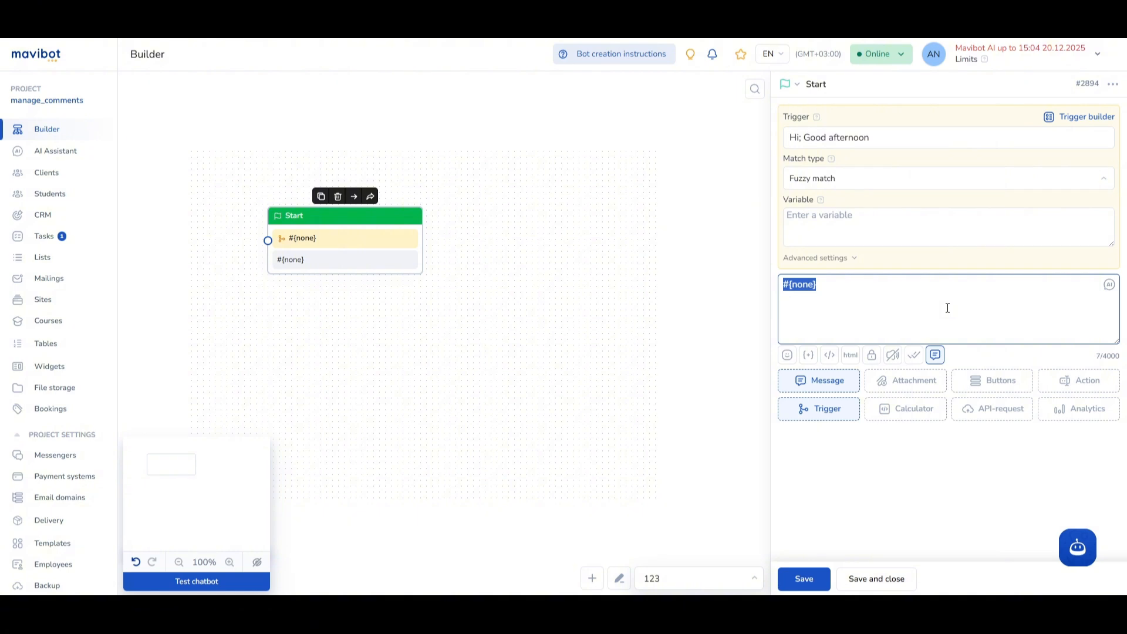
{"action": "type", "text": "Hello, how are yo"}
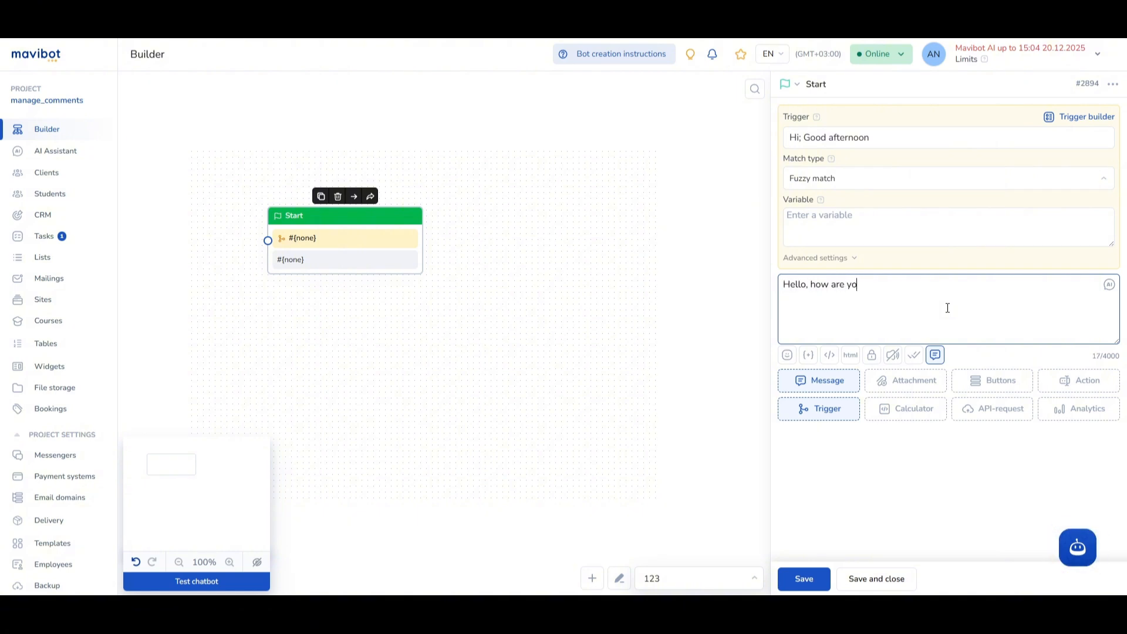
{"action": "type", "text": "u?"}
{"action": "left_click", "coordinate": [804, 579]}
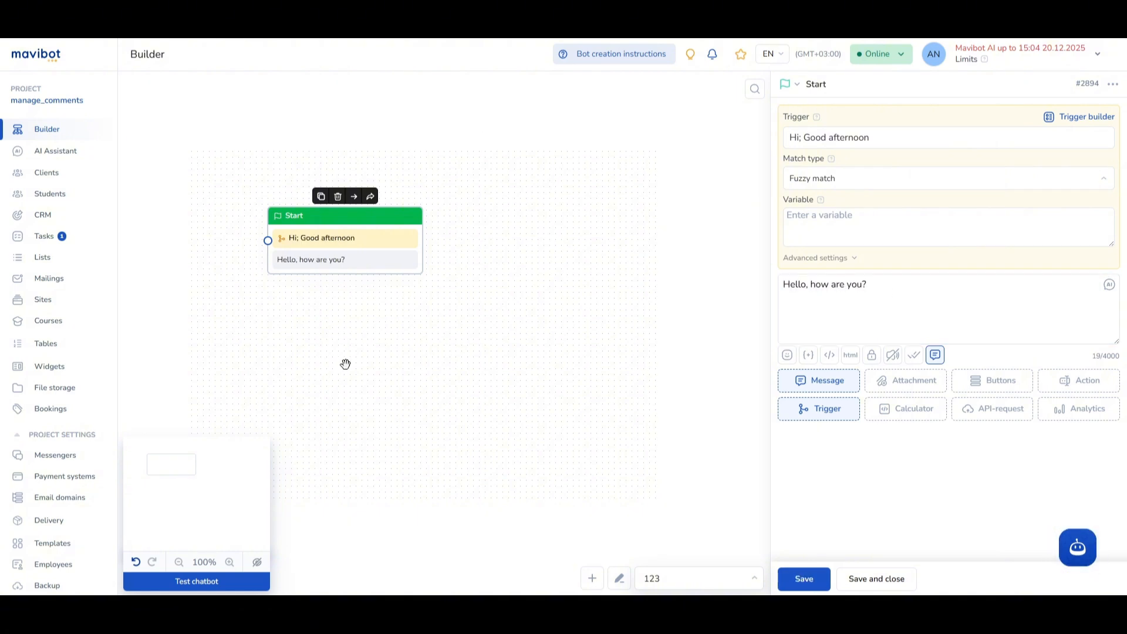
- Create a new block below the Start block, align it, and set its type to Chat
{"action": "double_click", "coordinate": [324, 319]}
{"action": "left_click_drag", "start_coordinate": [342, 327], "coordinate": [320, 321]}
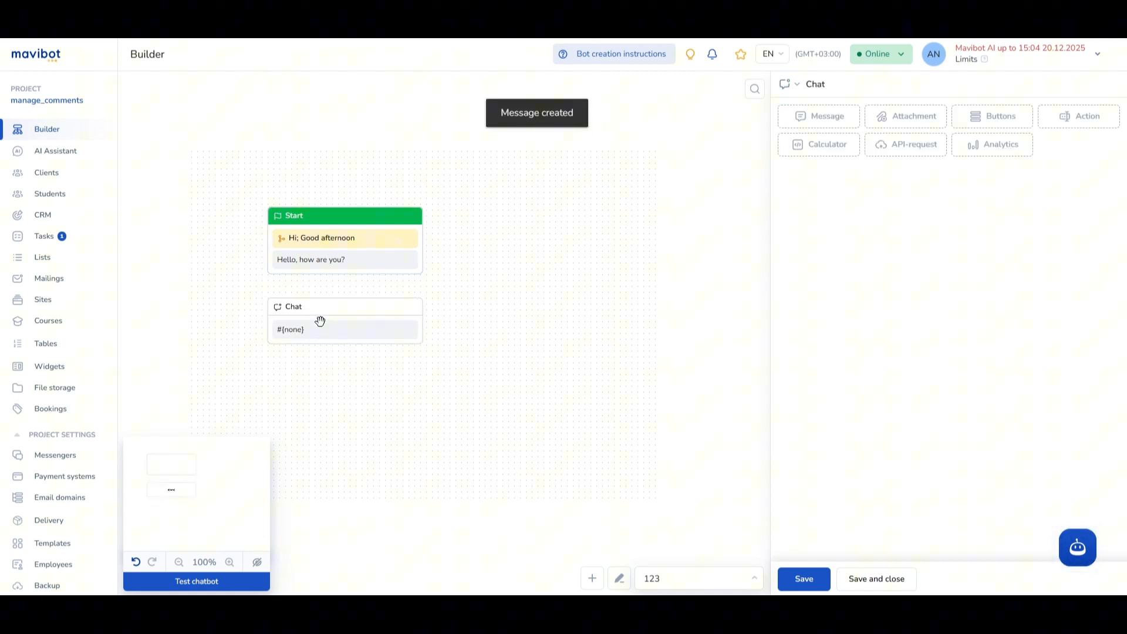
{"action": "left_click", "coordinate": [361, 322]}
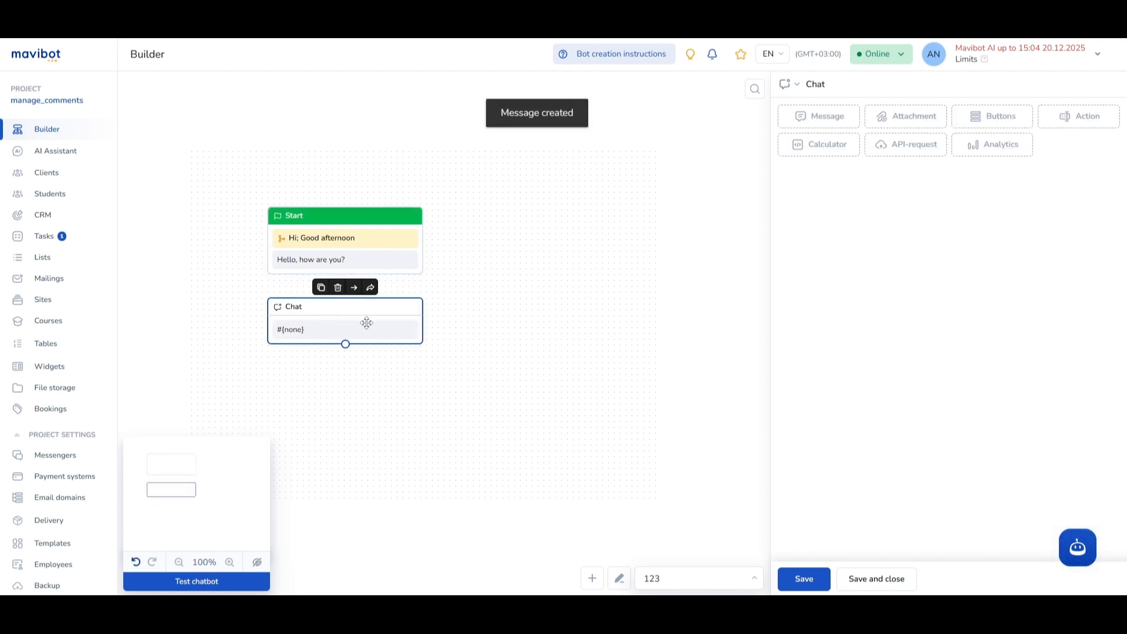
{"action": "left_click", "coordinate": [802, 88]}
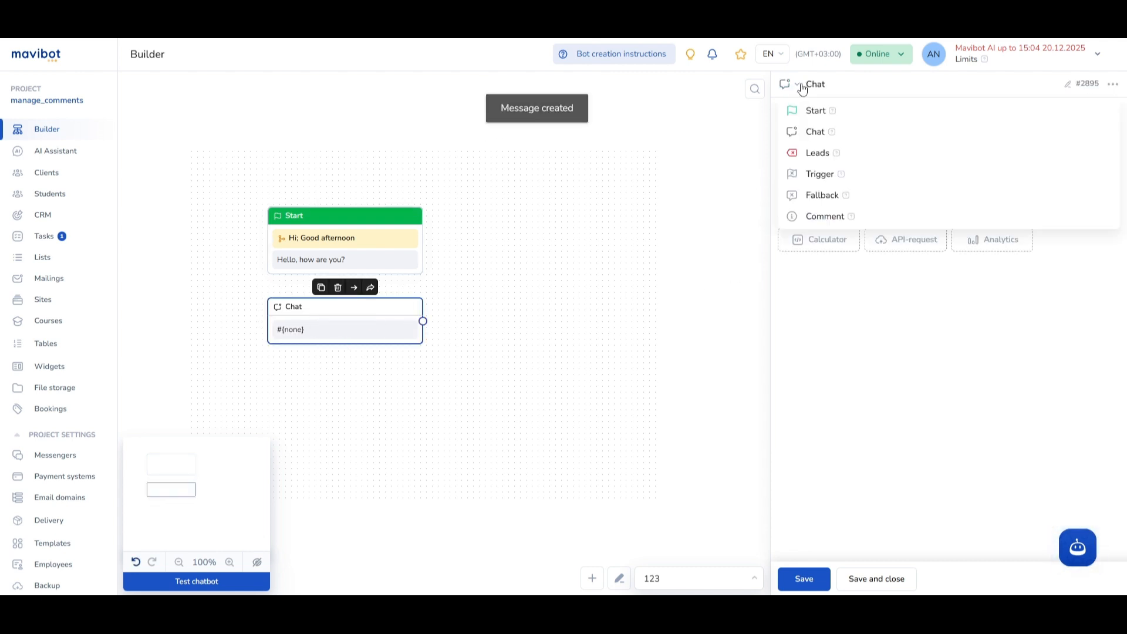
{"action": "left_click", "coordinate": [815, 134]}
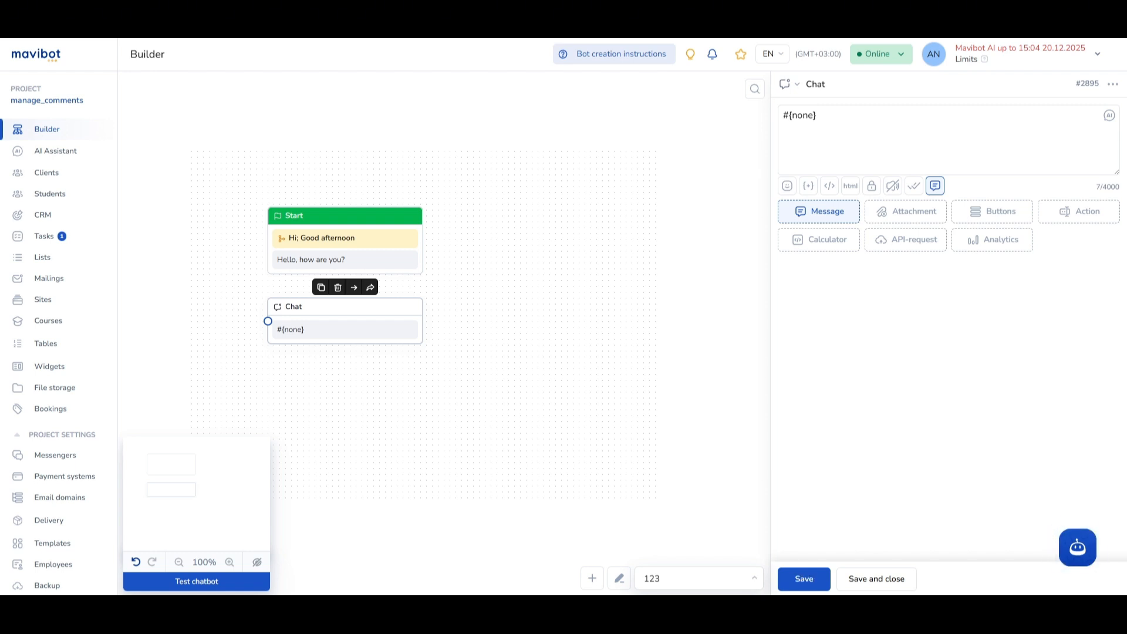
- Collapse the project sidebar and hide the minimap to enlarge the builder canvas
{"action": "left_click_drag", "start_coordinate": [332, 314], "coordinate": [373, 320]}
{"action": "left_click", "coordinate": [117, 57]}
{"action": "left_click_drag", "start_coordinate": [345, 389], "coordinate": [399, 391]}
{"action": "left_click", "coordinate": [184, 562]}
- Place the Chat block beside the Start block, to its right, and select it
{"action": "left_click_drag", "start_coordinate": [352, 387], "coordinate": [430, 364]}
{"action": "left_click", "coordinate": [487, 257]}
{"action": "left_click", "coordinate": [836, 119]}
{"action": "left_click", "coordinate": [721, 301]}
{"action": "left_click", "coordinate": [574, 260]}
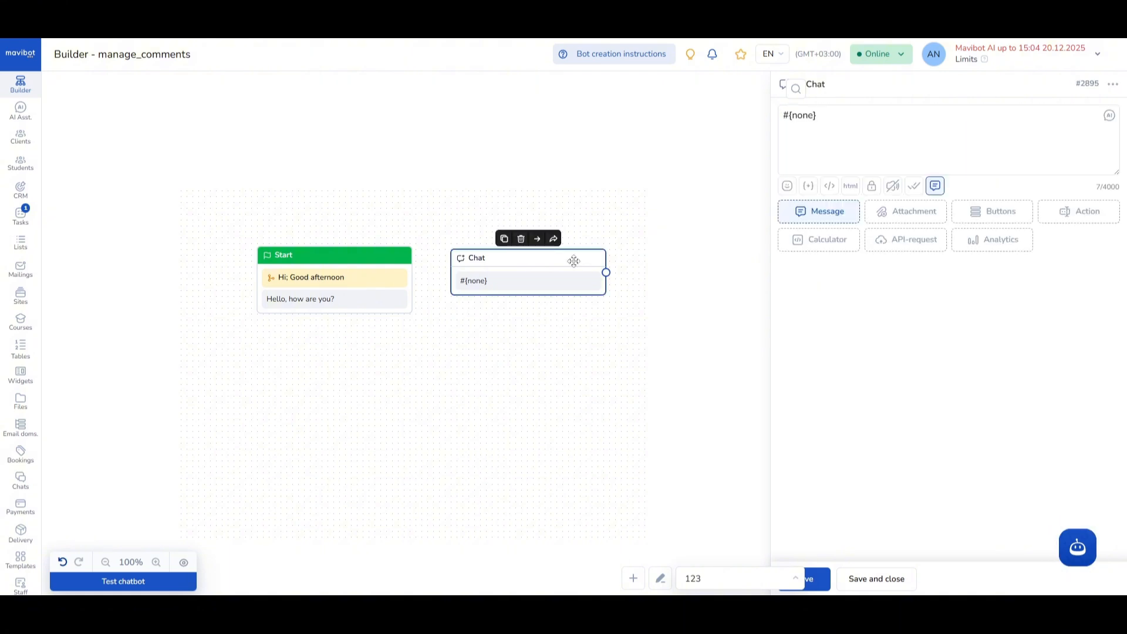
- Enable empty Calculator, Action and Analytics sections in the Chat block's settings
{"action": "left_click", "coordinate": [857, 119]}
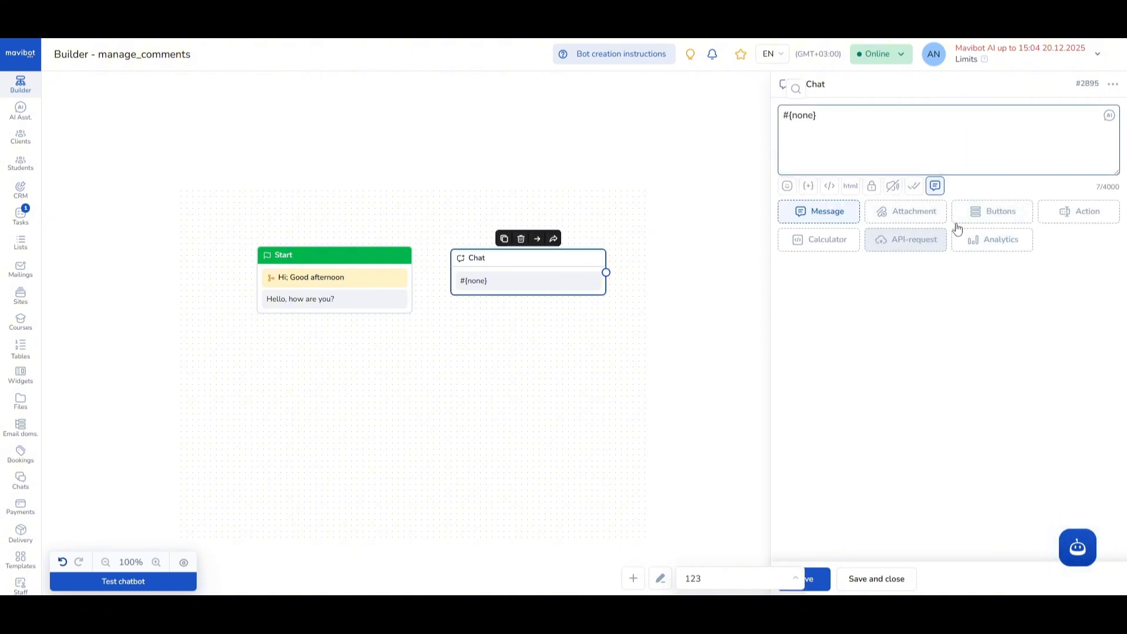
{"action": "left_click", "coordinate": [840, 241]}
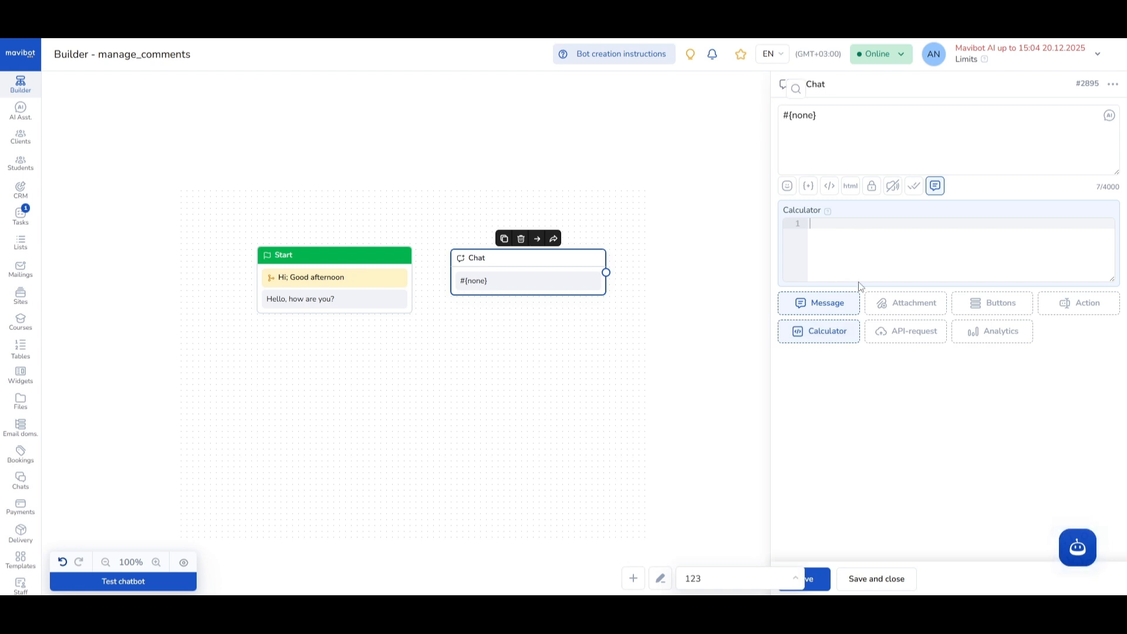
{"action": "left_click", "coordinate": [1085, 303]}
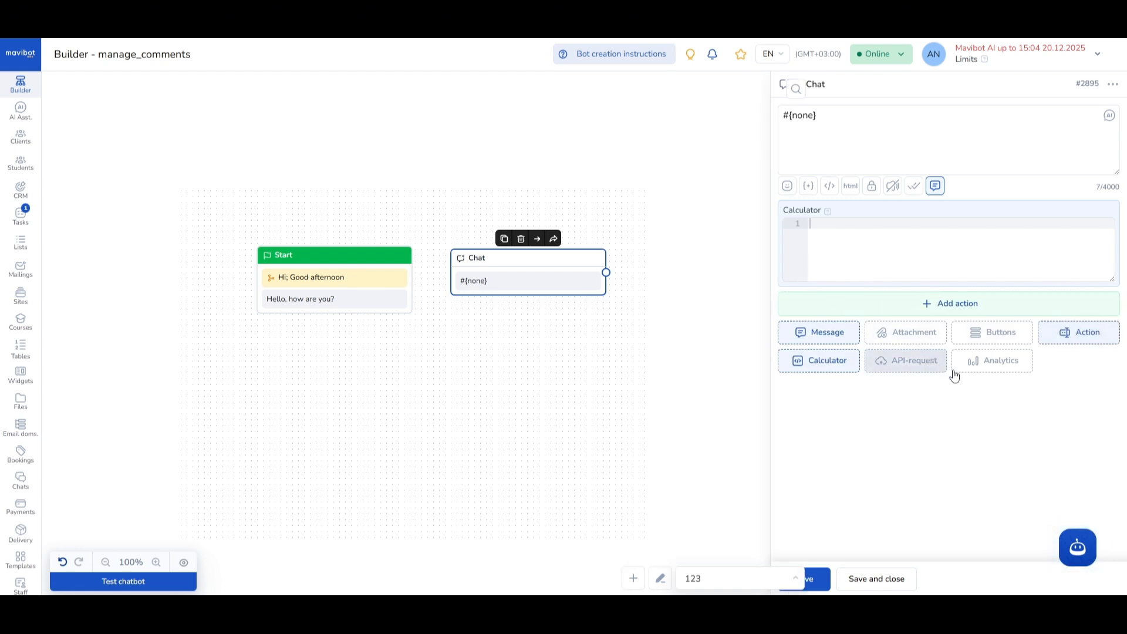
{"action": "left_click", "coordinate": [996, 363]}
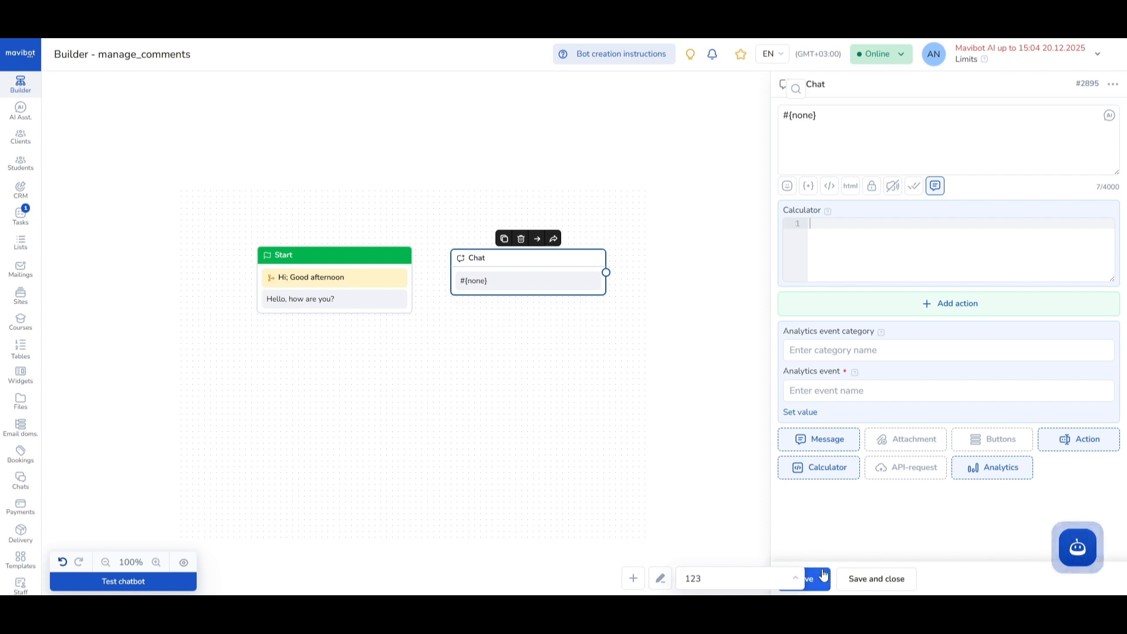
- Set the Chat block's message to "Any text" and save the block
{"action": "triple_click", "coordinate": [861, 171]}
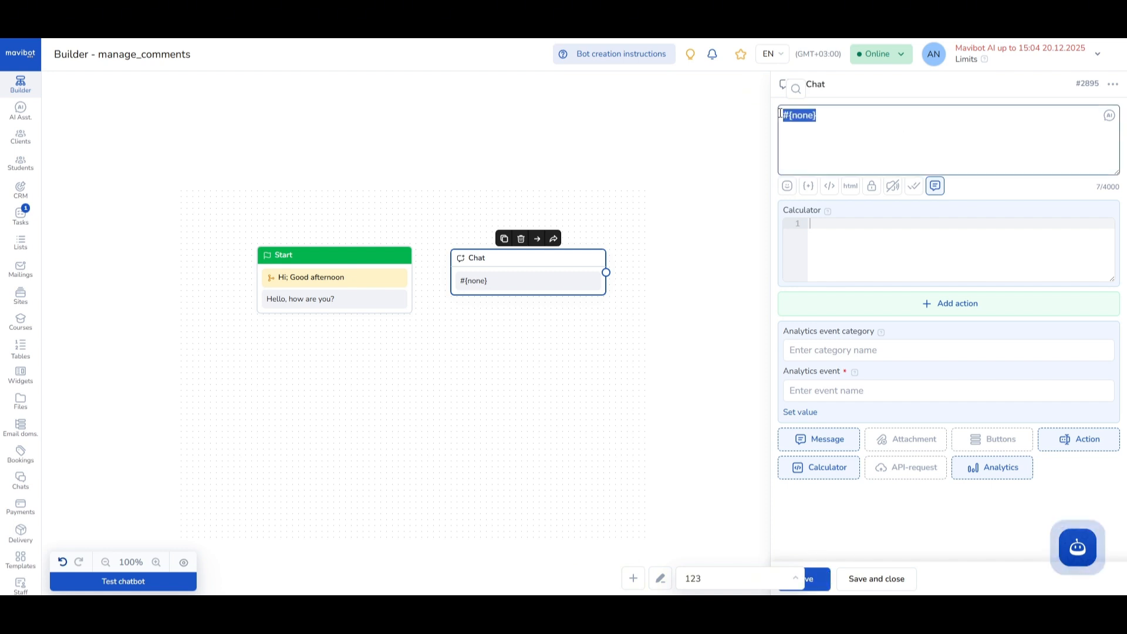
{"action": "type", "text": "Any text"}
{"action": "left_click", "coordinate": [816, 578]}
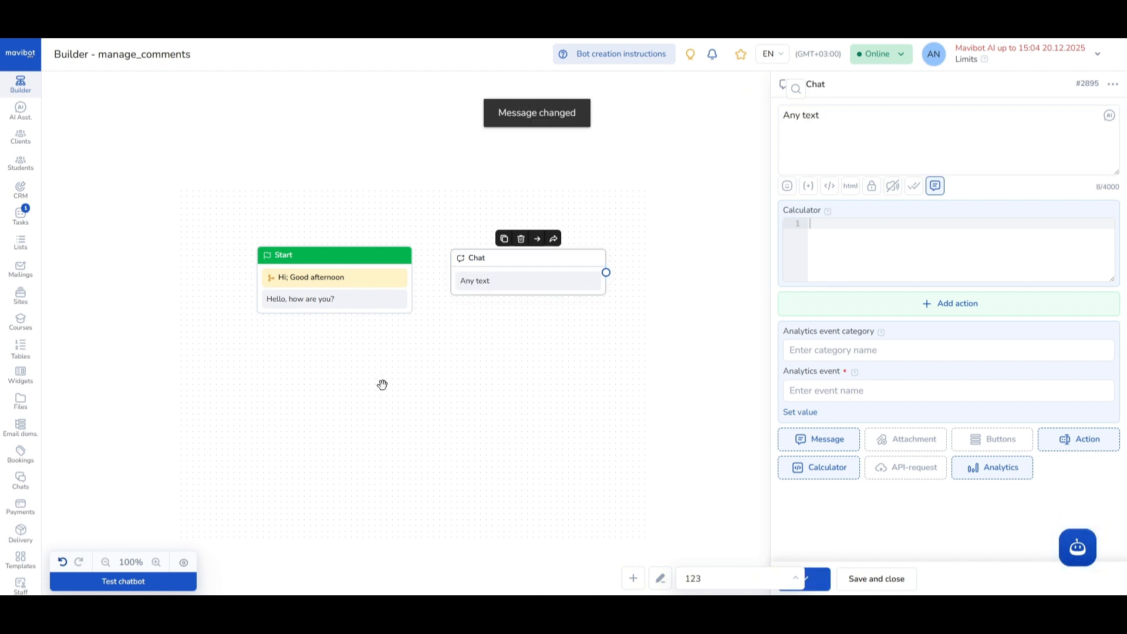
- Create another block below the Chat block, change its type to Leads, and save it
{"action": "double_click", "coordinate": [521, 357]}
{"action": "left_click", "coordinate": [527, 350]}
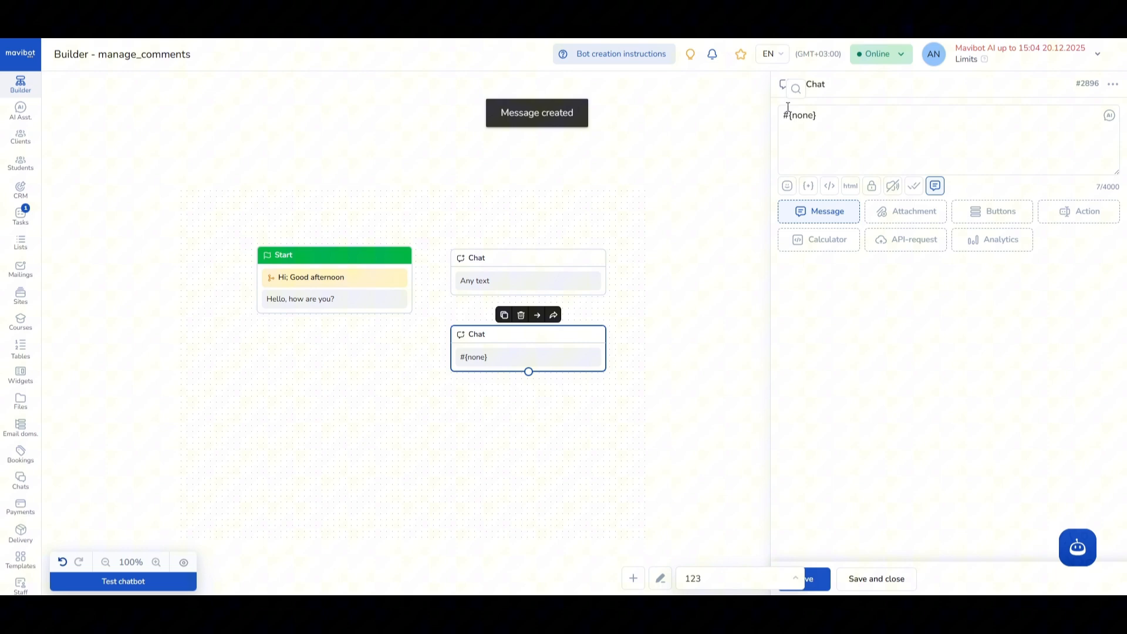
{"action": "left_click", "coordinate": [818, 87]}
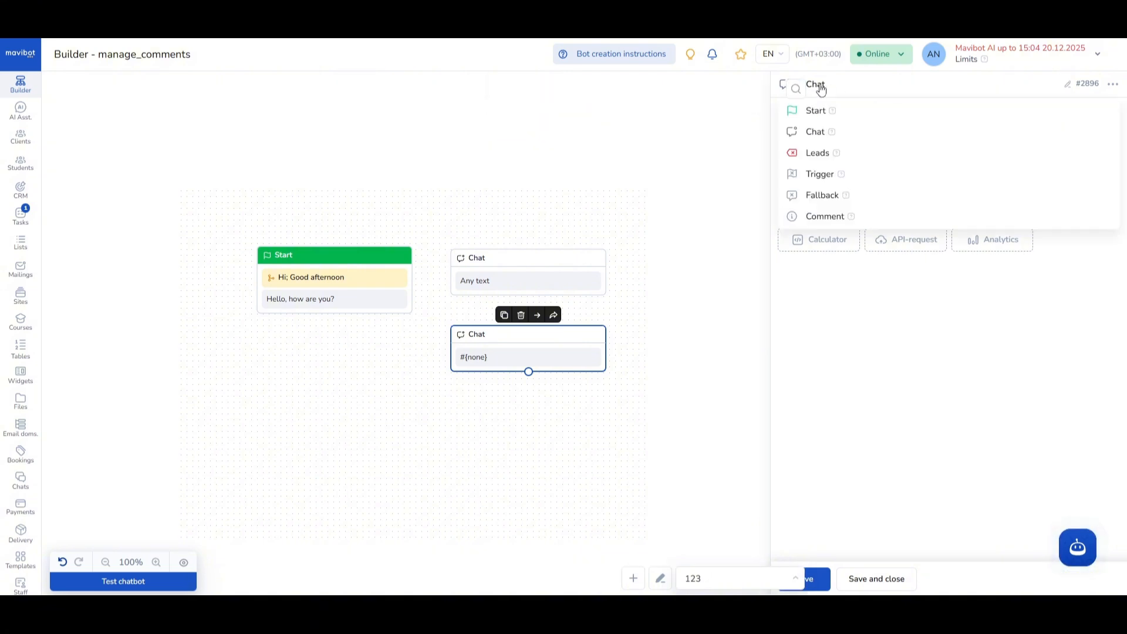
{"action": "left_click", "coordinate": [817, 154]}
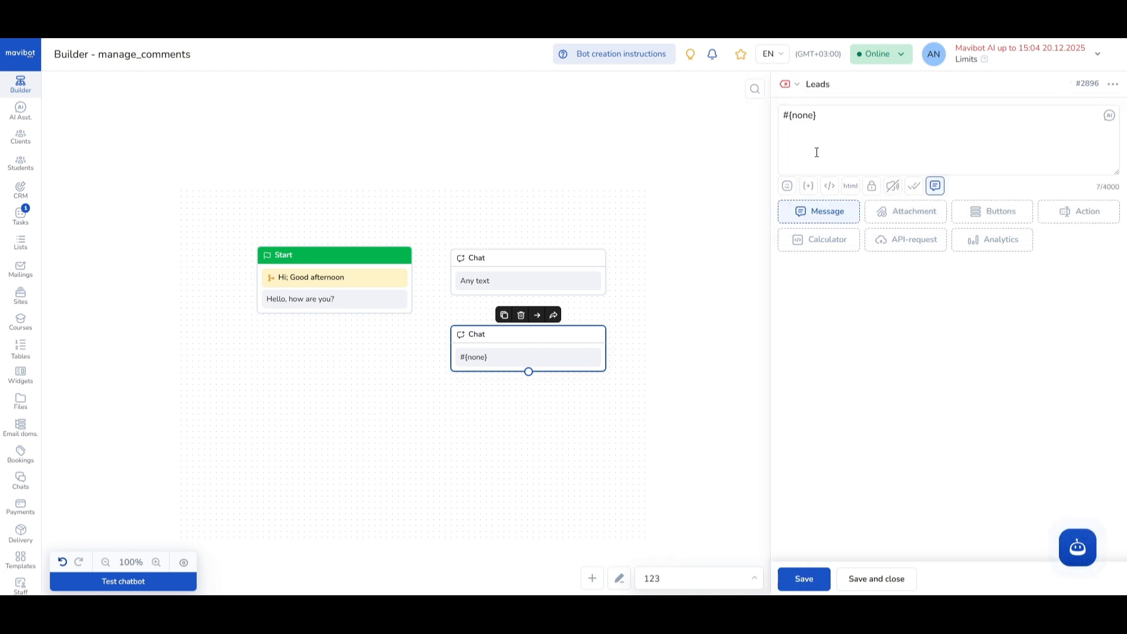
{"action": "left_click", "coordinate": [820, 579]}
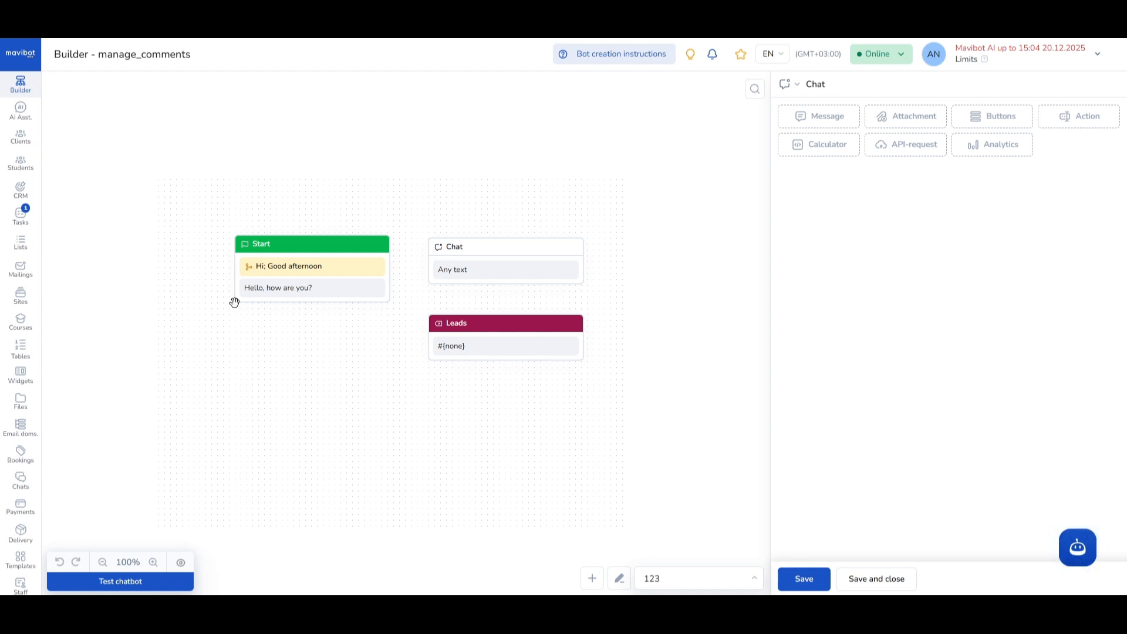
{"action": "left_click", "coordinate": [545, 333]}
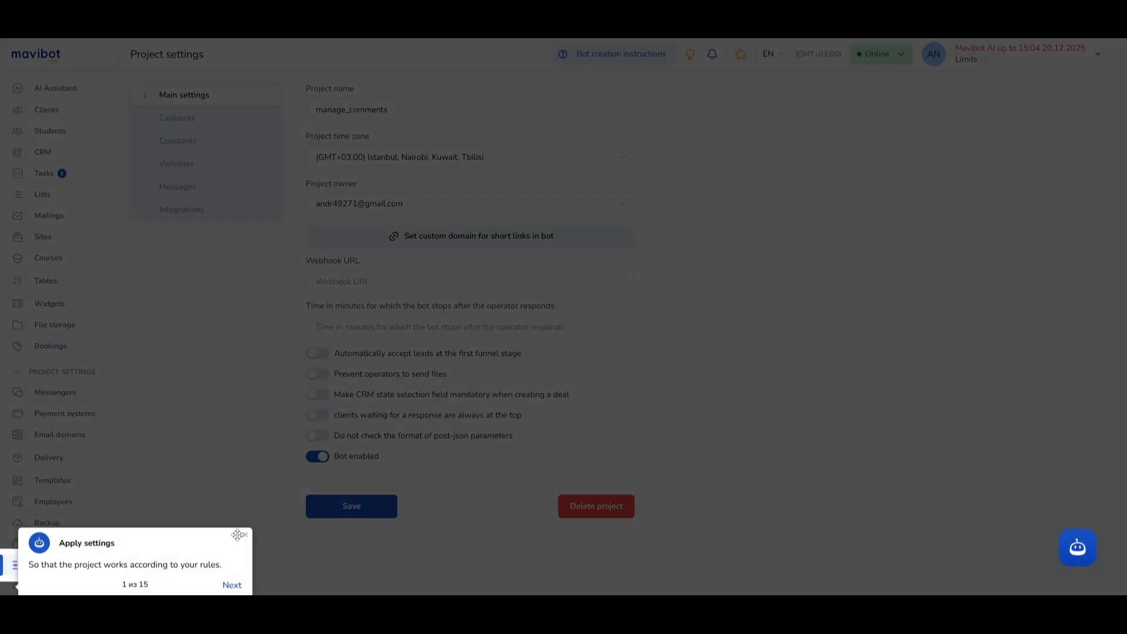
{"action": "left_click", "coordinate": [242, 535]}
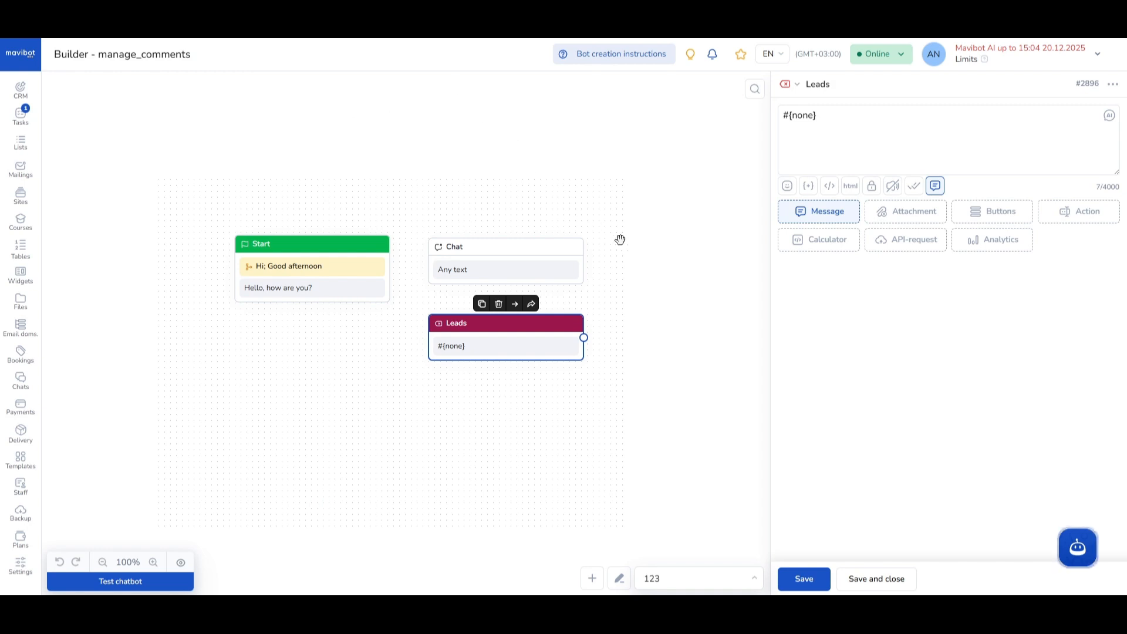
- Create a new block below the Leads block and line it up with the blocks above
{"action": "double_click", "coordinate": [486, 396]}
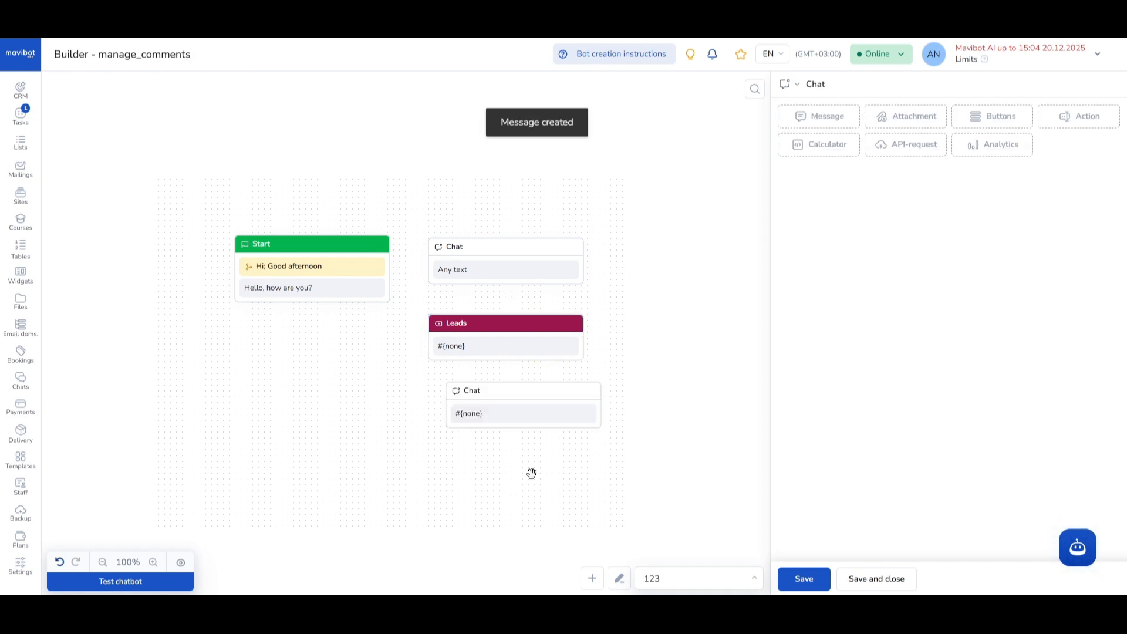
{"action": "left_click_drag", "start_coordinate": [531, 474], "coordinate": [414, 409]}
{"action": "left_click_drag", "start_coordinate": [396, 326], "coordinate": [378, 327]}
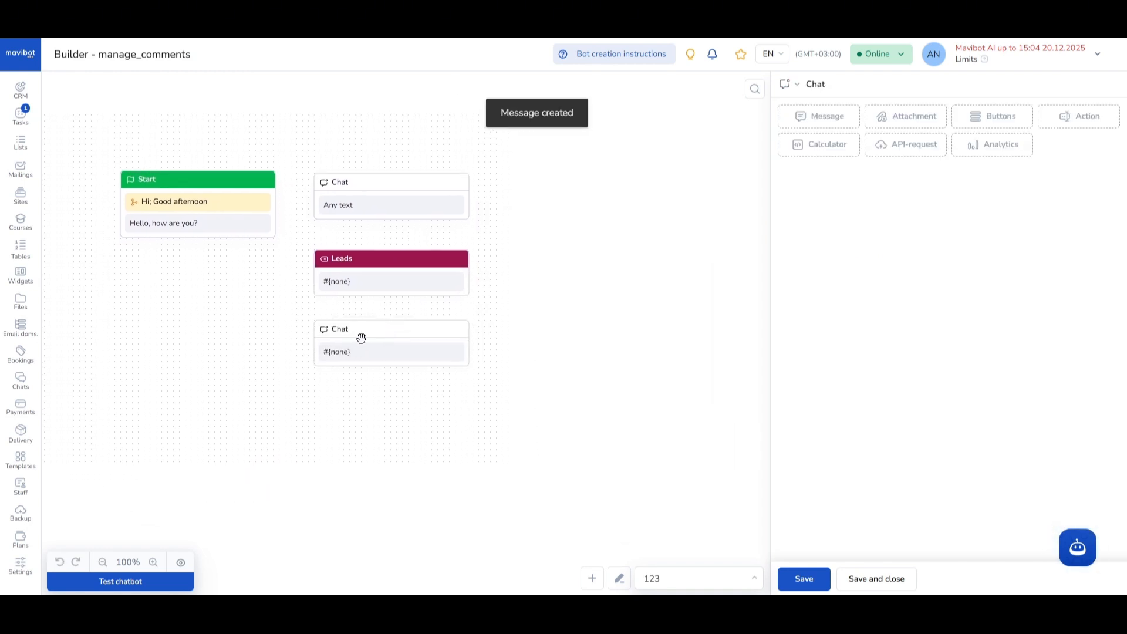
- Change the newest block's type to Trigger, save it, and place it directly below the Start block
{"action": "left_click", "coordinate": [360, 338]}
{"action": "left_click", "coordinate": [800, 87]}
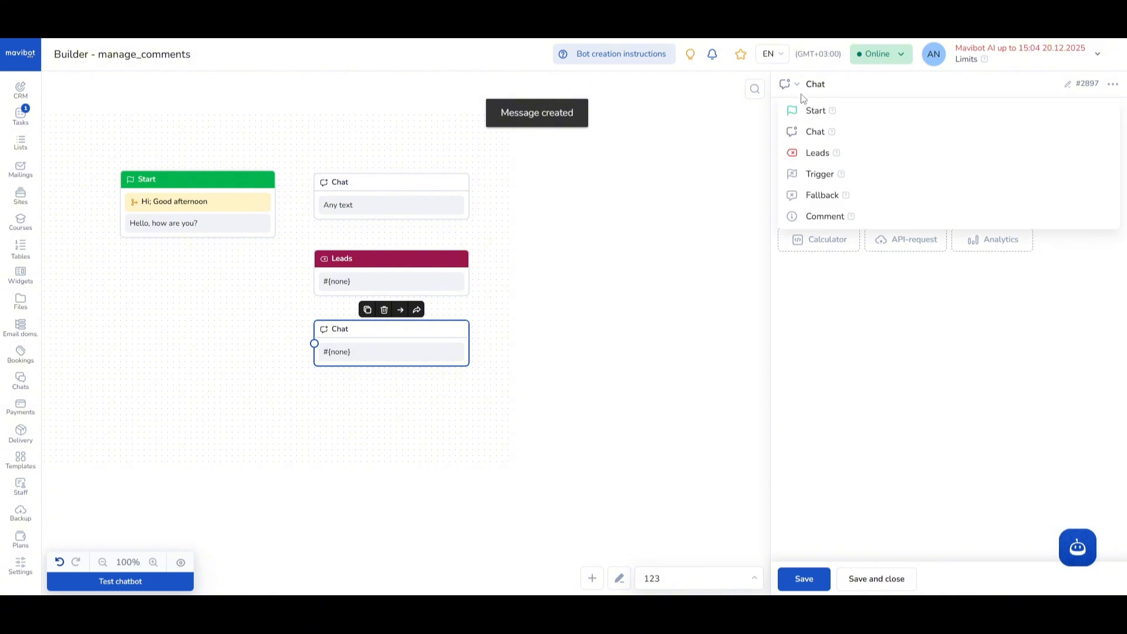
{"action": "left_click", "coordinate": [820, 176]}
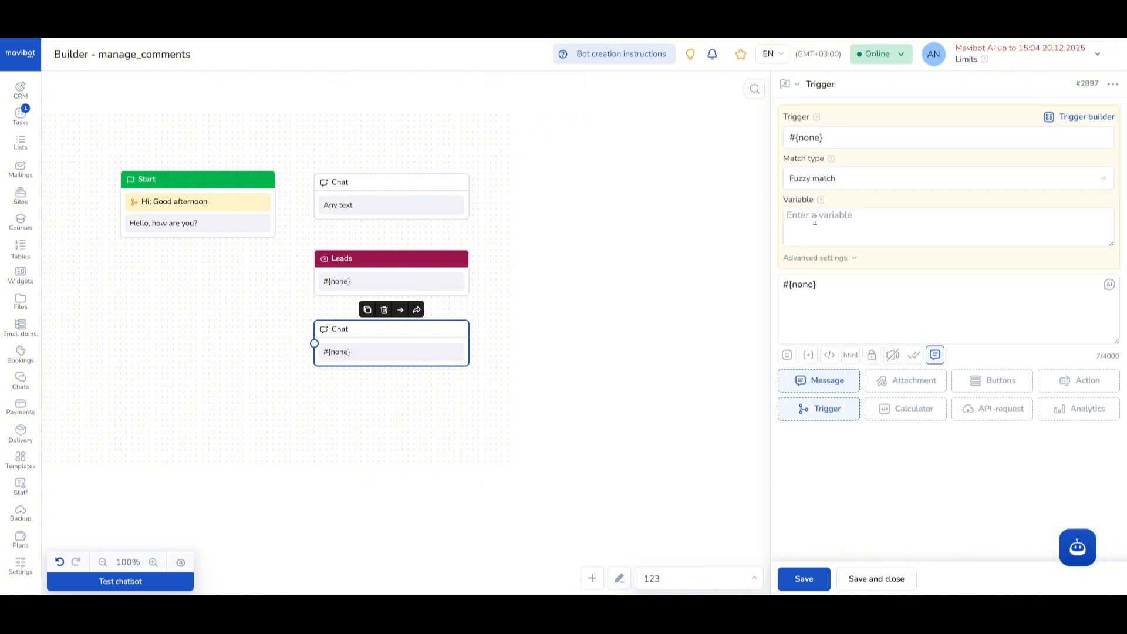
{"action": "left_click", "coordinate": [804, 580]}
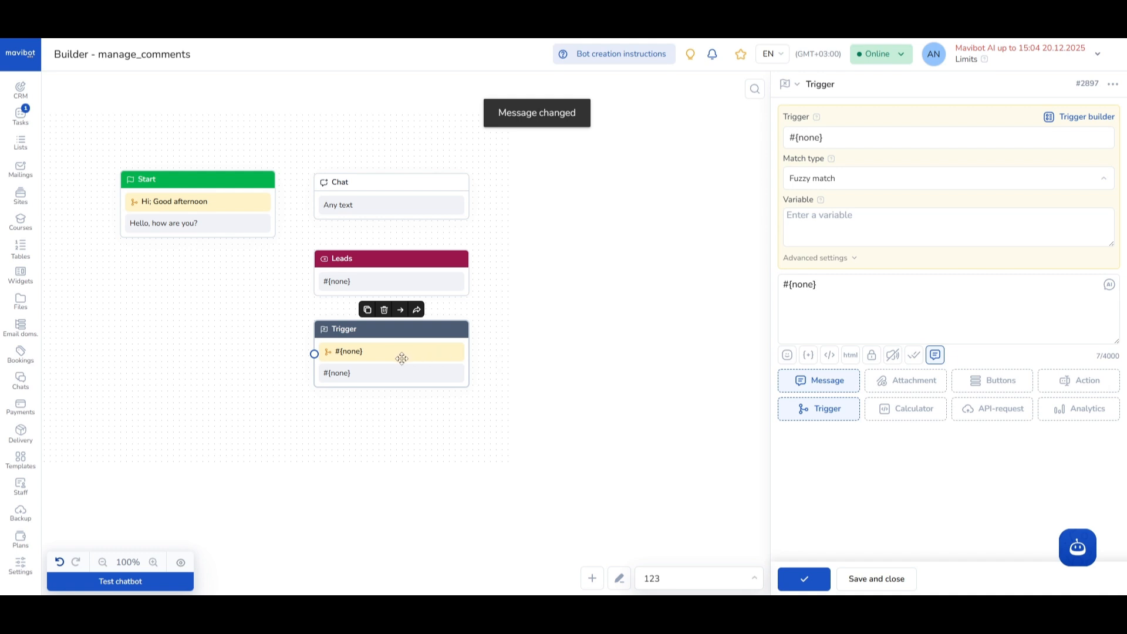
{"action": "left_click_drag", "start_coordinate": [402, 358], "coordinate": [206, 292]}
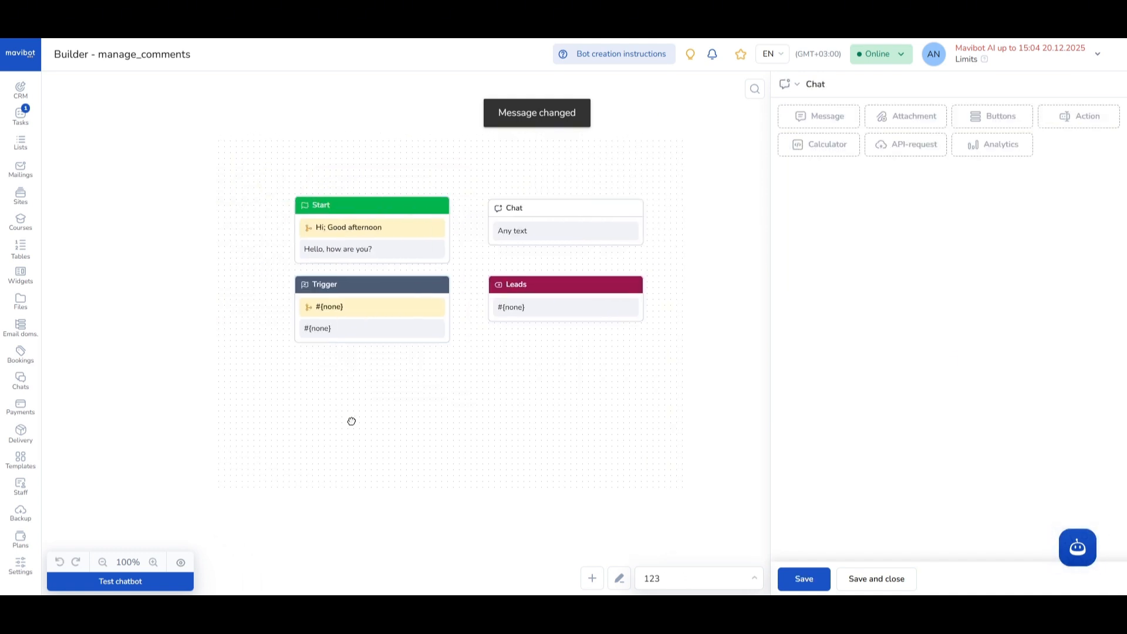
- Examine the settings of the Trigger, Start, Chat and Leads blocks one after another
{"action": "left_click", "coordinate": [337, 295]}
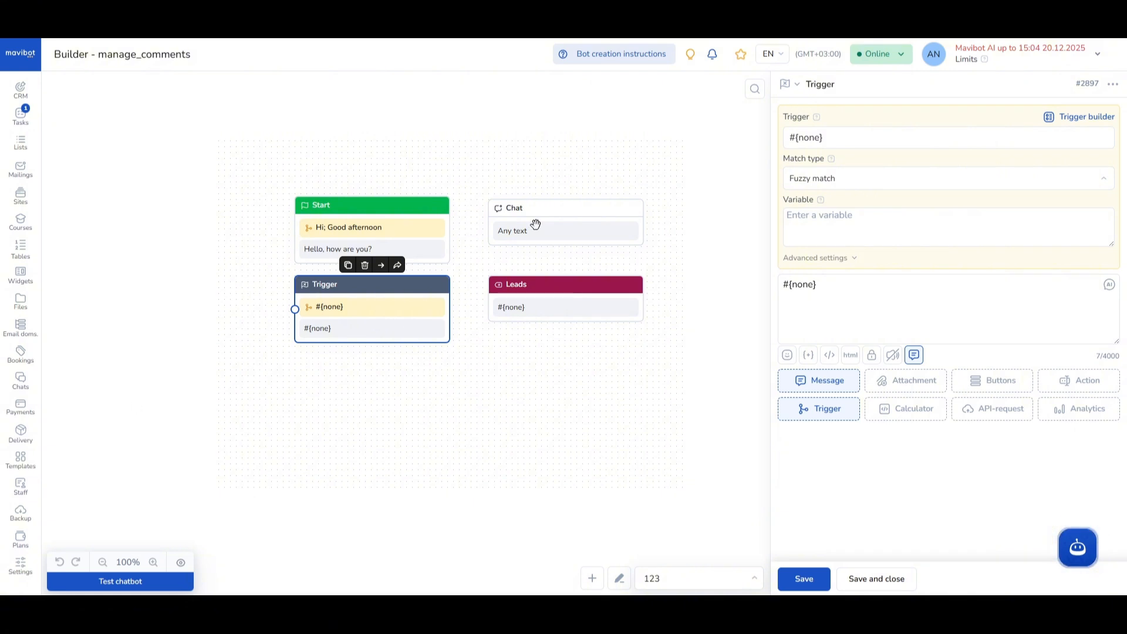
{"action": "left_click", "coordinate": [368, 210]}
{"action": "left_click", "coordinate": [571, 226]}
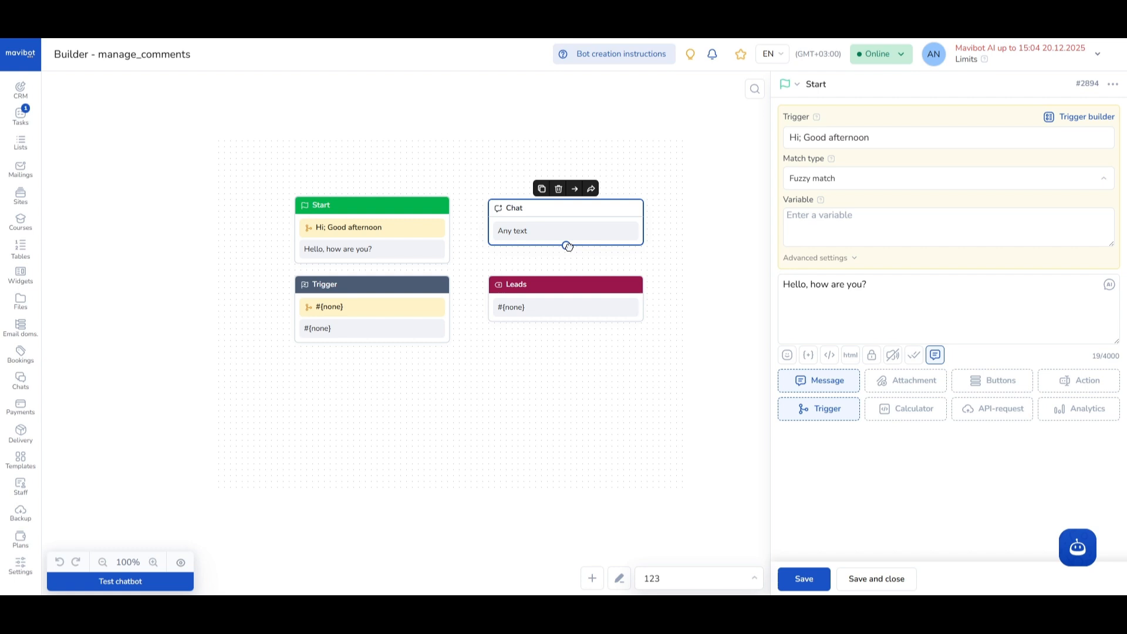
{"action": "left_click", "coordinate": [564, 288]}
{"action": "left_click", "coordinate": [355, 214]}
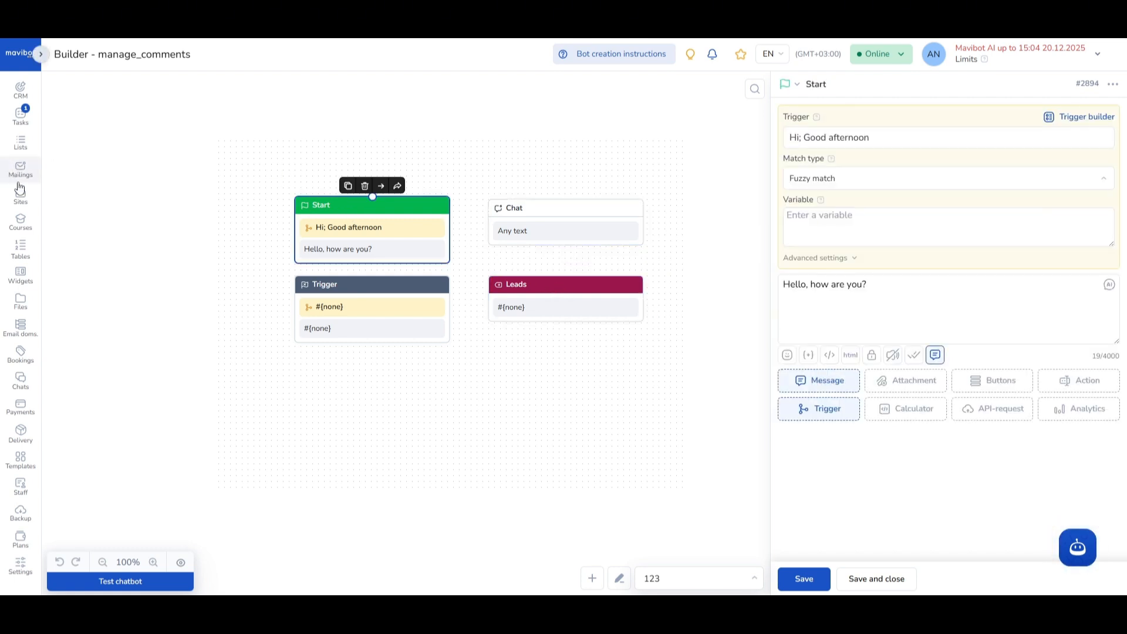
- Set the Trigger block's trigger phrase to "Hello hello" and save the block
{"action": "scroll", "coordinate": [19, 187], "scroll_direction": "up", "scroll_amount": 2}
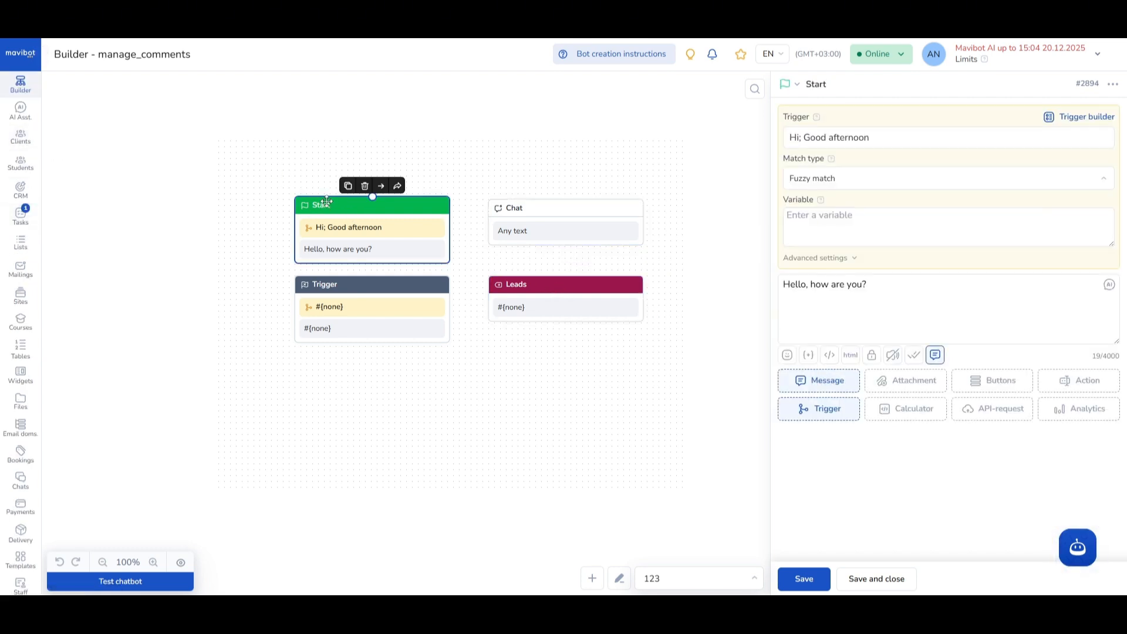
{"action": "left_click", "coordinate": [365, 297]}
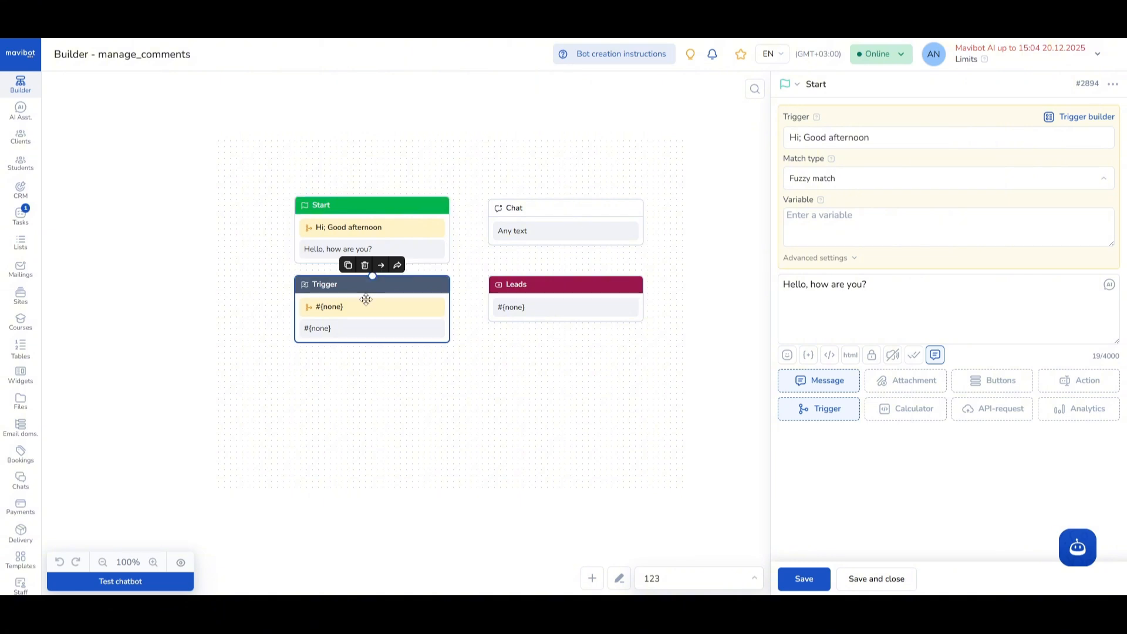
{"action": "left_click", "coordinate": [410, 298]}
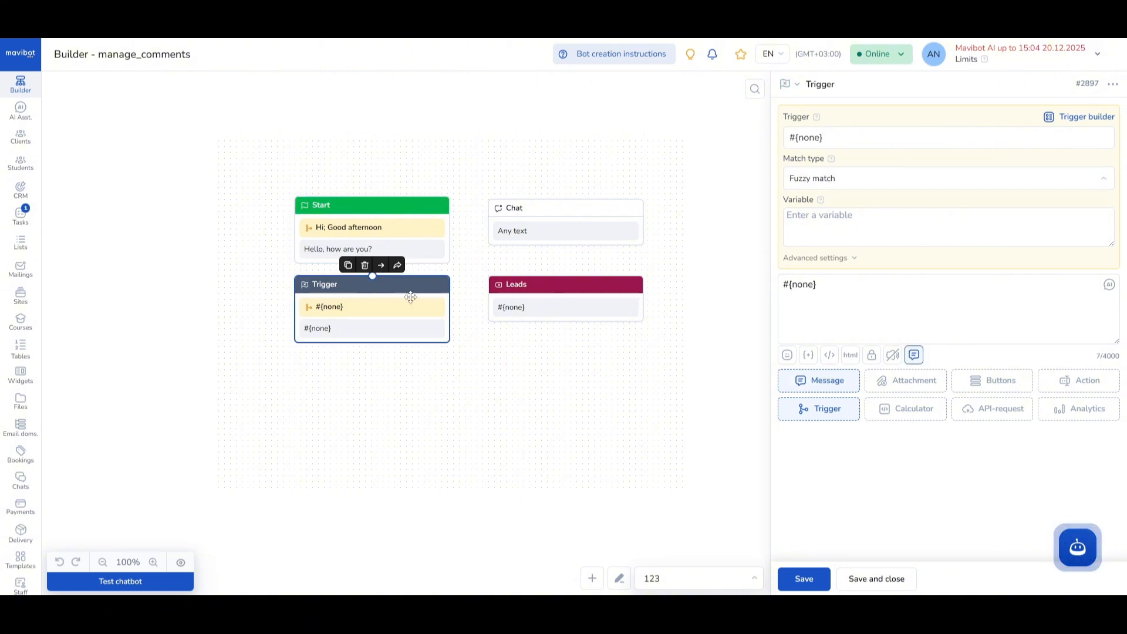
{"action": "left_click_drag", "start_coordinate": [846, 139], "coordinate": [792, 135]}
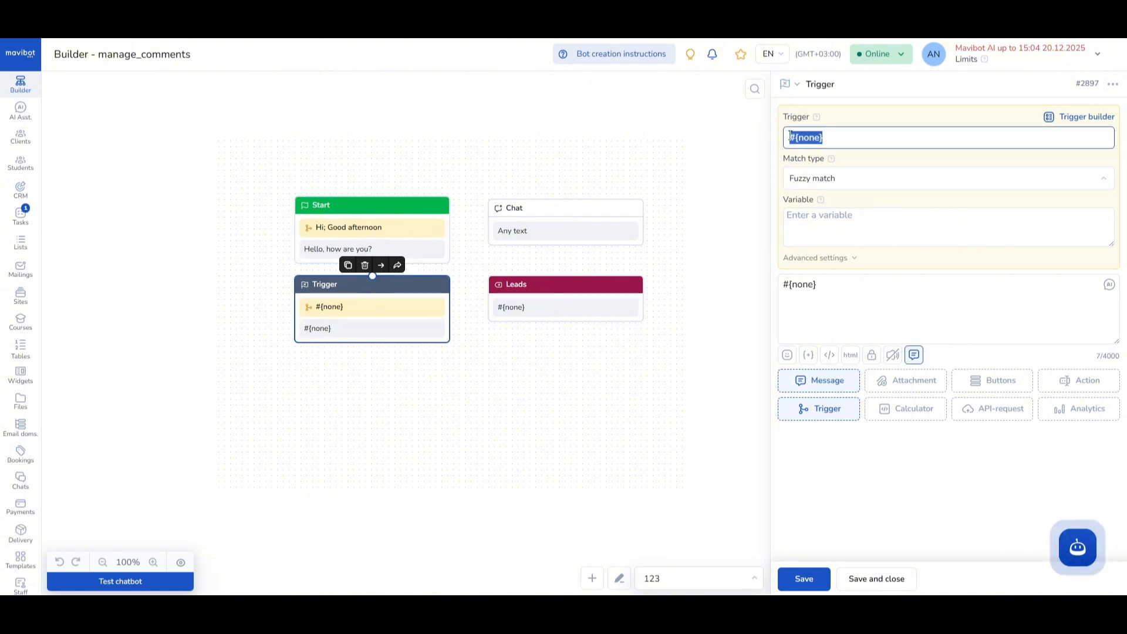
{"action": "type", "text": "Hello hello"}
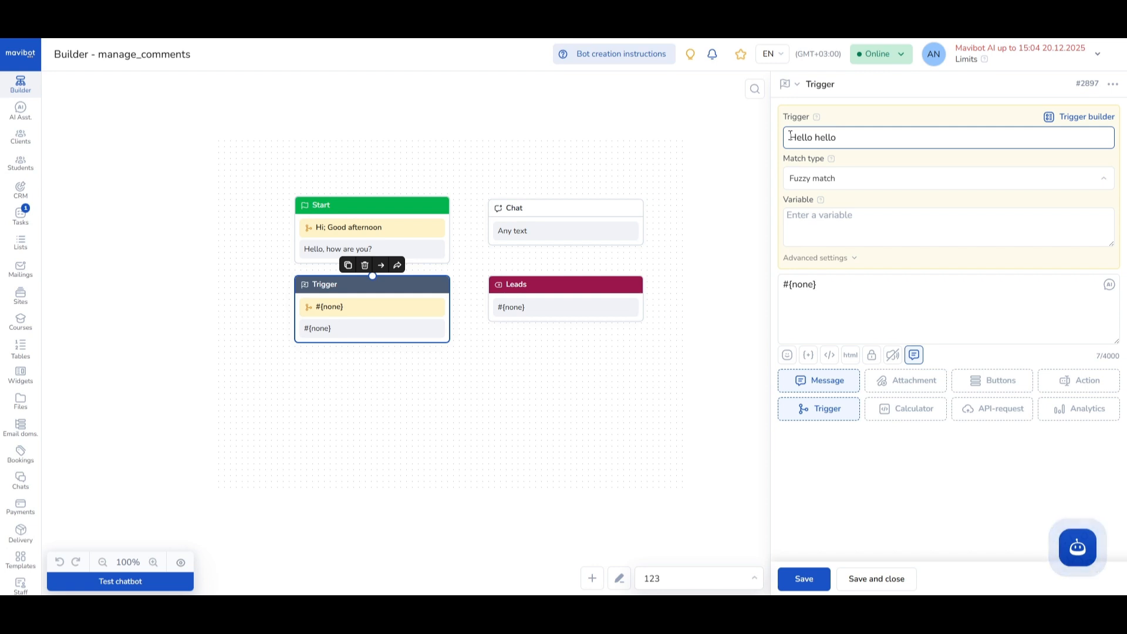
{"action": "left_click", "coordinate": [809, 582]}
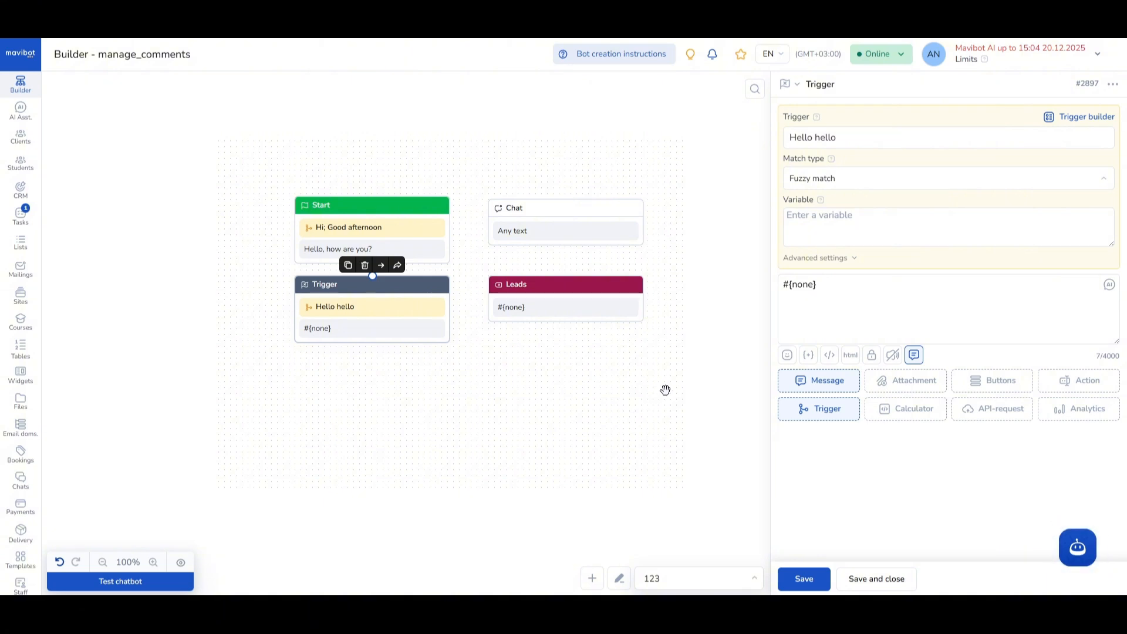
- Add "callback from payment" as a second trigger phrase after a semicolon in the Trigger block and save it
{"action": "left_click", "coordinate": [872, 137]}
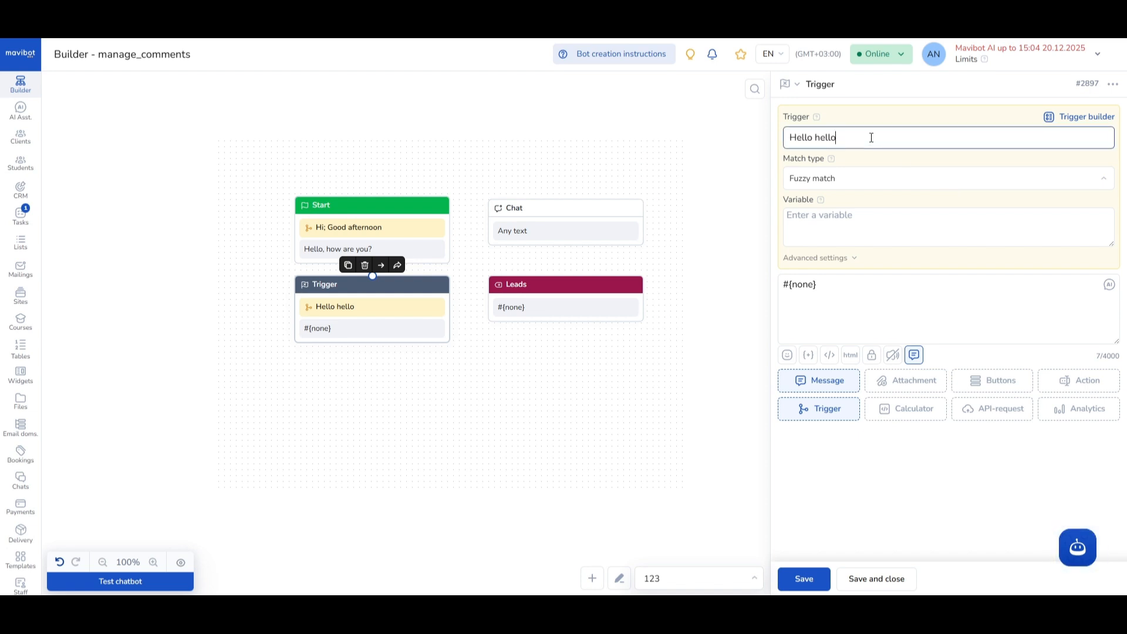
{"action": "type", "text": "; callback from payment"}
{"action": "key", "text": "Return"}
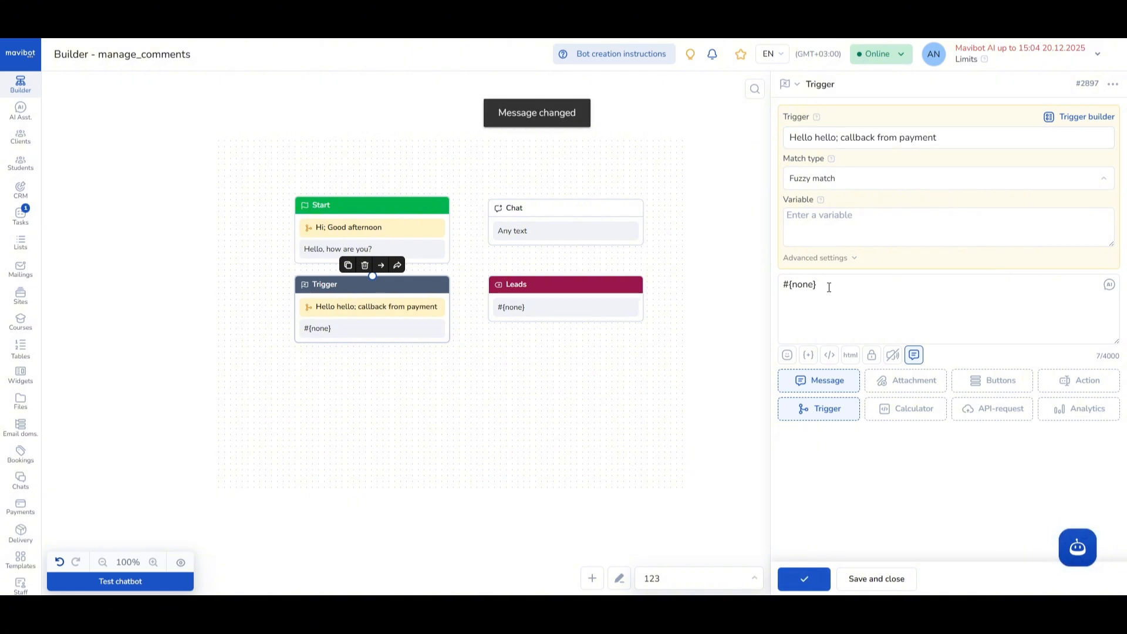
- Clear the placeholder message text of the Trigger block and save the block
{"action": "left_click_drag", "start_coordinate": [829, 287], "coordinate": [774, 285]}
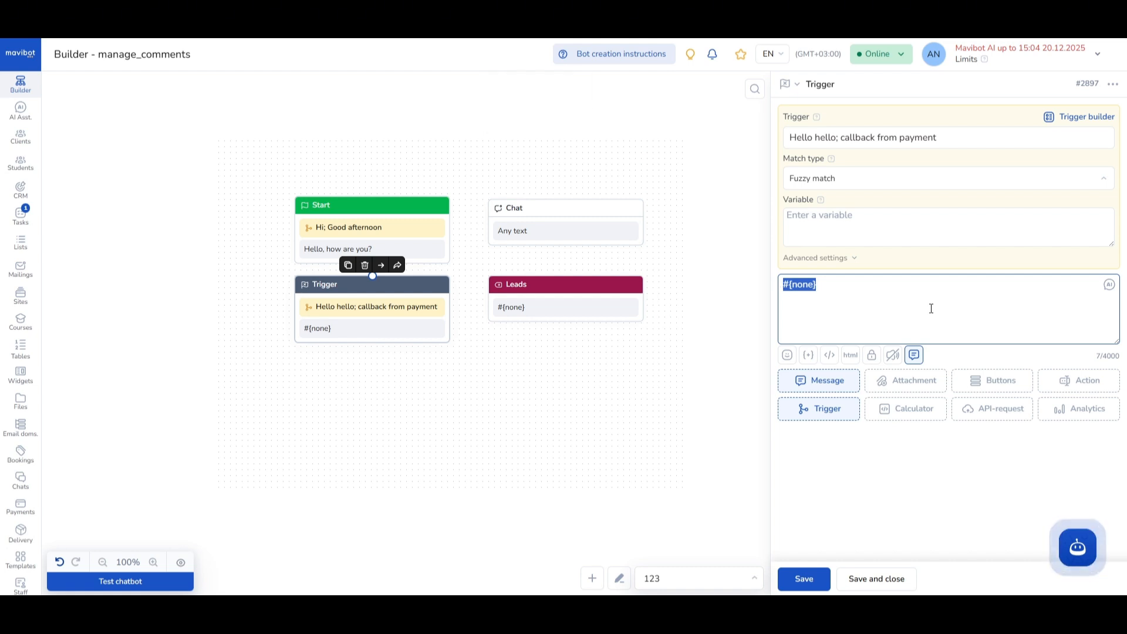
{"action": "key", "text": "BackSpace"}
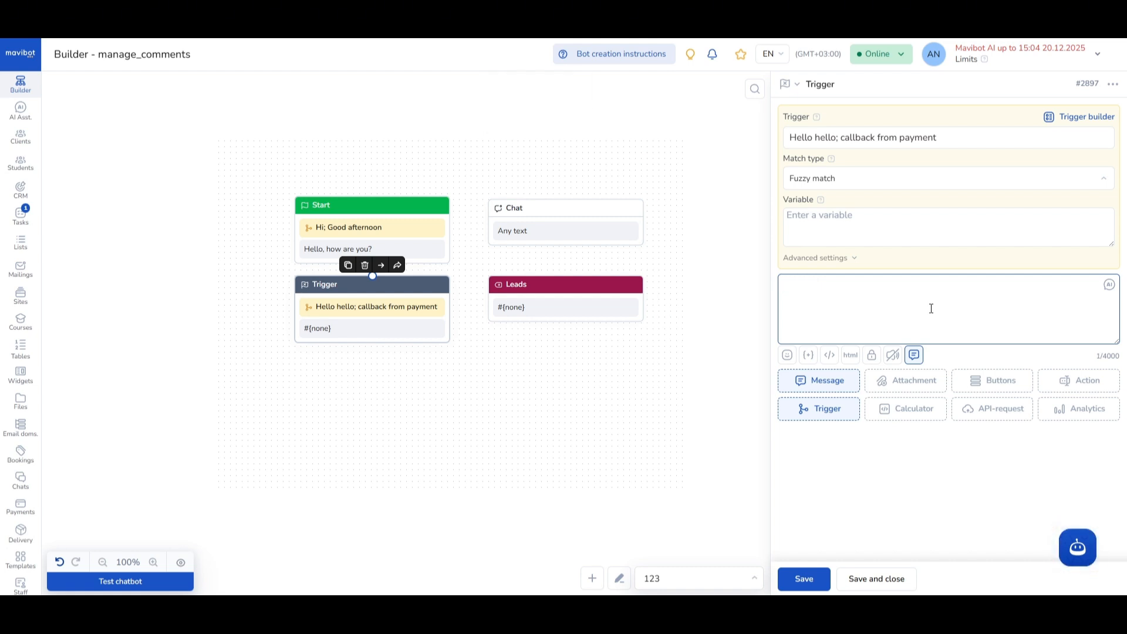
{"action": "left_click", "coordinate": [803, 580]}
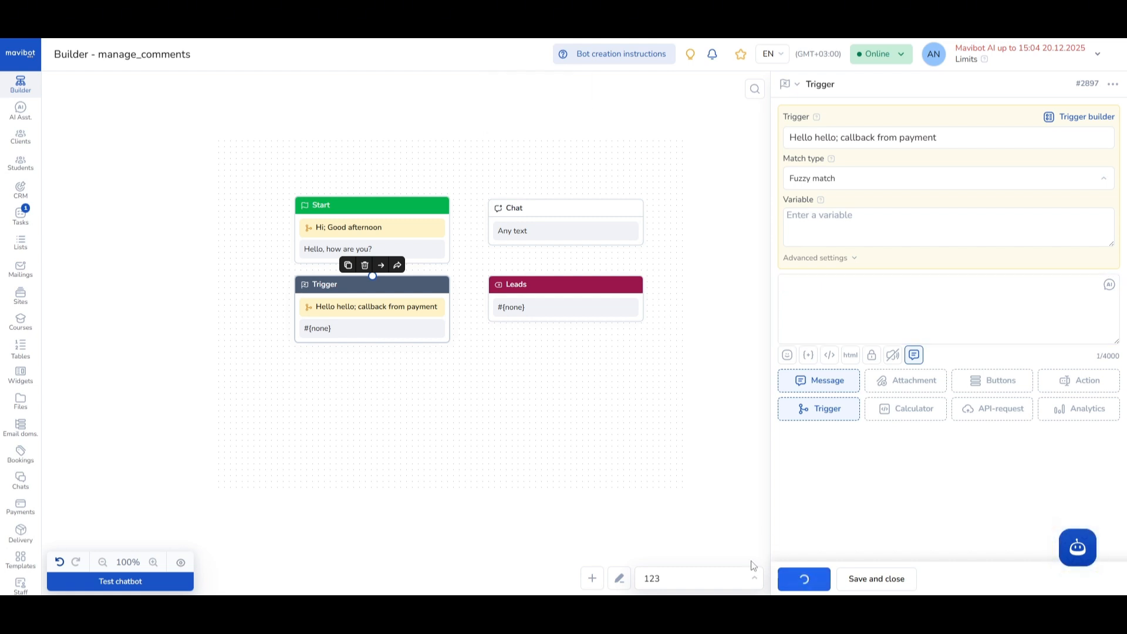
- Create a new block on the canvas and place it directly below the Leads block
{"action": "left_click", "coordinate": [363, 393]}
{"action": "double_click", "coordinate": [393, 393]}
{"action": "left_click_drag", "start_coordinate": [367, 395], "coordinate": [536, 367]}
- Change the new block's type to Fallback and save it
{"action": "left_click", "coordinate": [799, 87]}
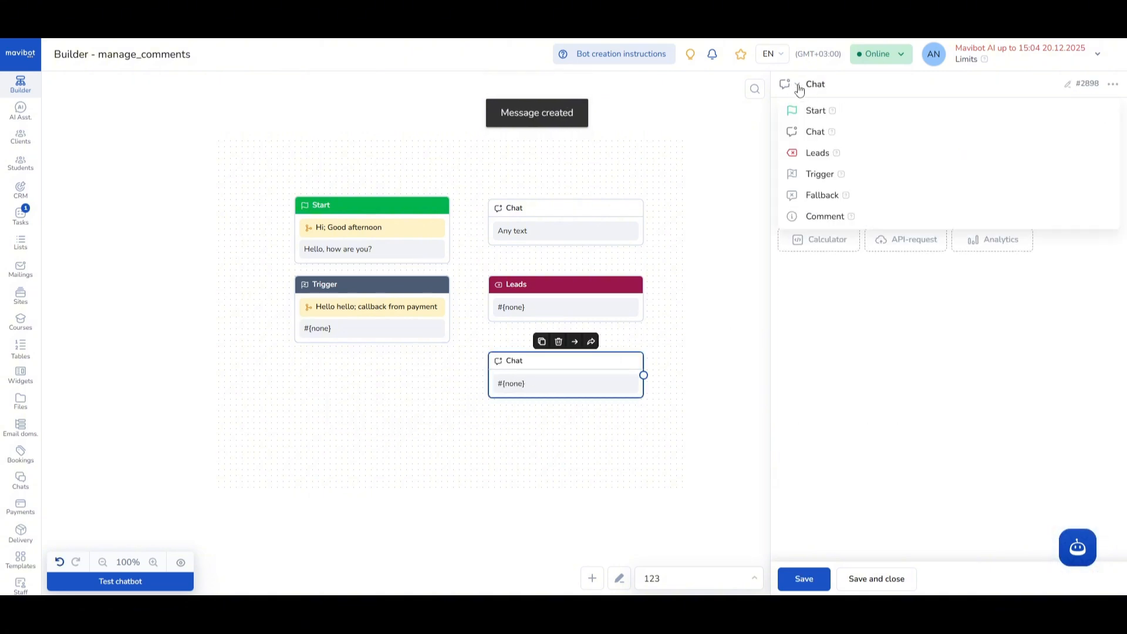
{"action": "left_click", "coordinate": [822, 194]}
{"action": "left_click", "coordinate": [804, 579]}
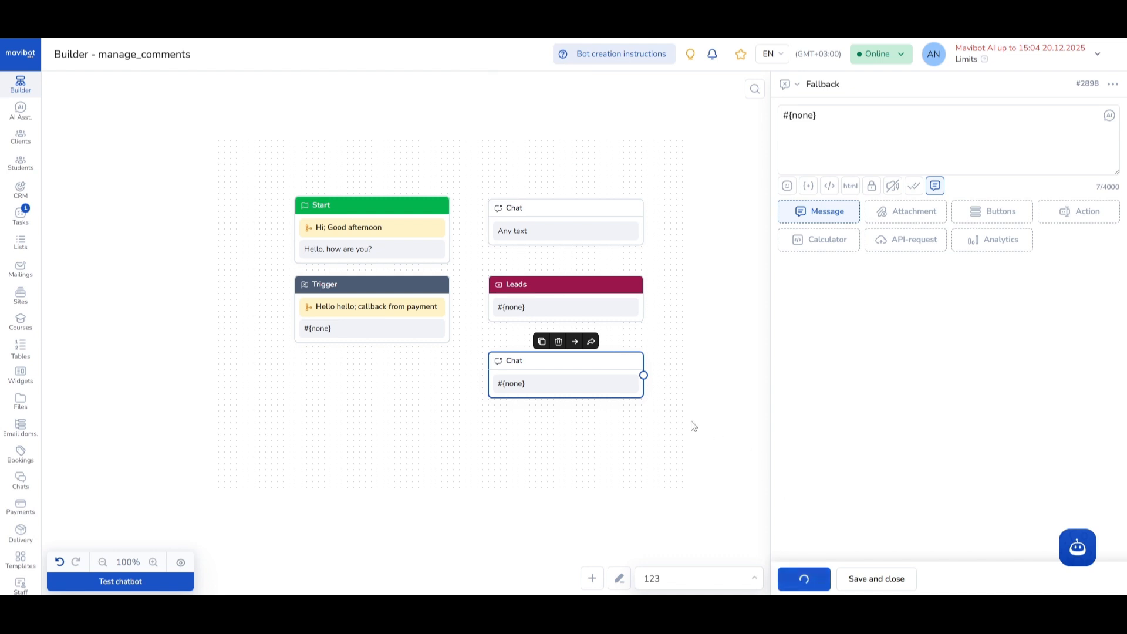
- Examine the Fallback block's attachment options and the mailing types that can be created from it
{"action": "left_click_drag", "start_coordinate": [549, 466], "coordinate": [480, 447]}
{"action": "left_click", "coordinate": [473, 349]}
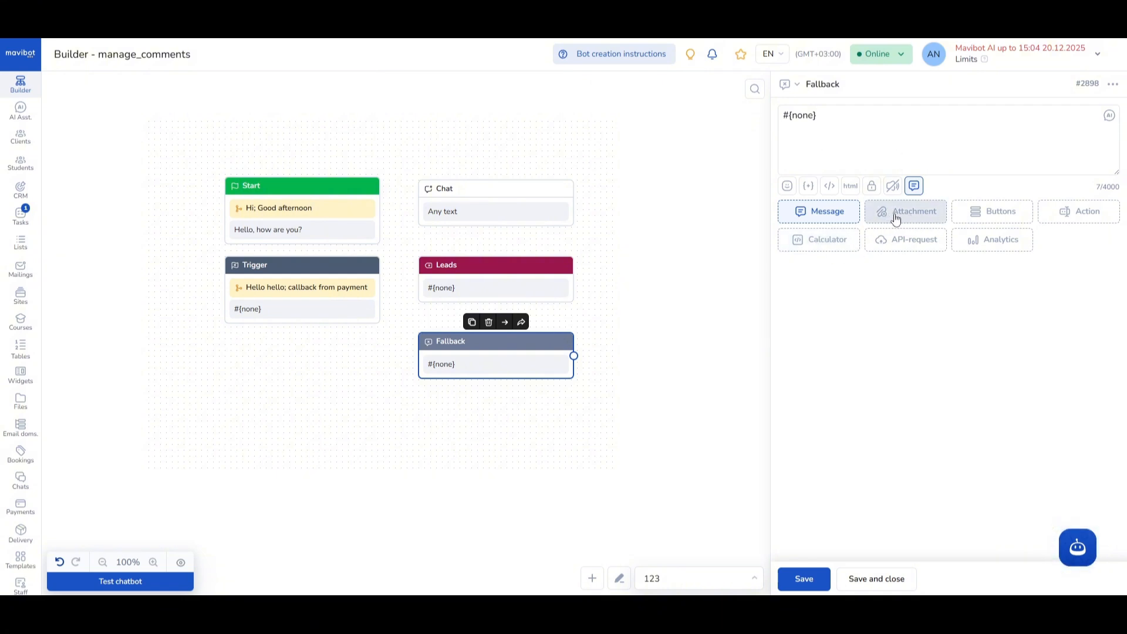
{"action": "left_click", "coordinate": [915, 221]}
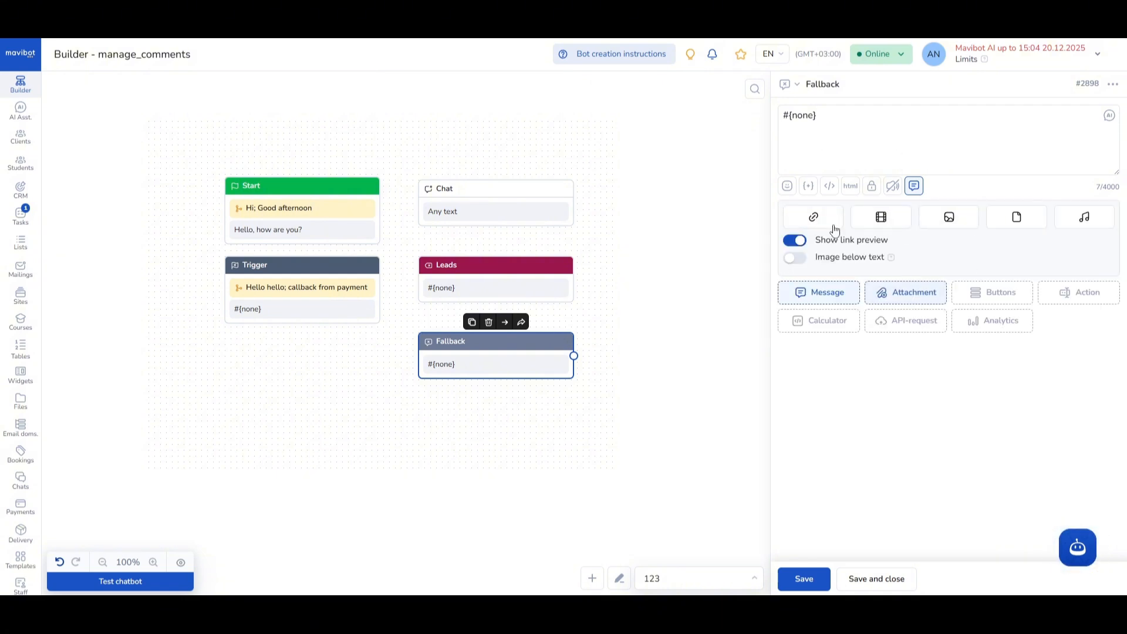
{"action": "left_click", "coordinate": [1113, 84]}
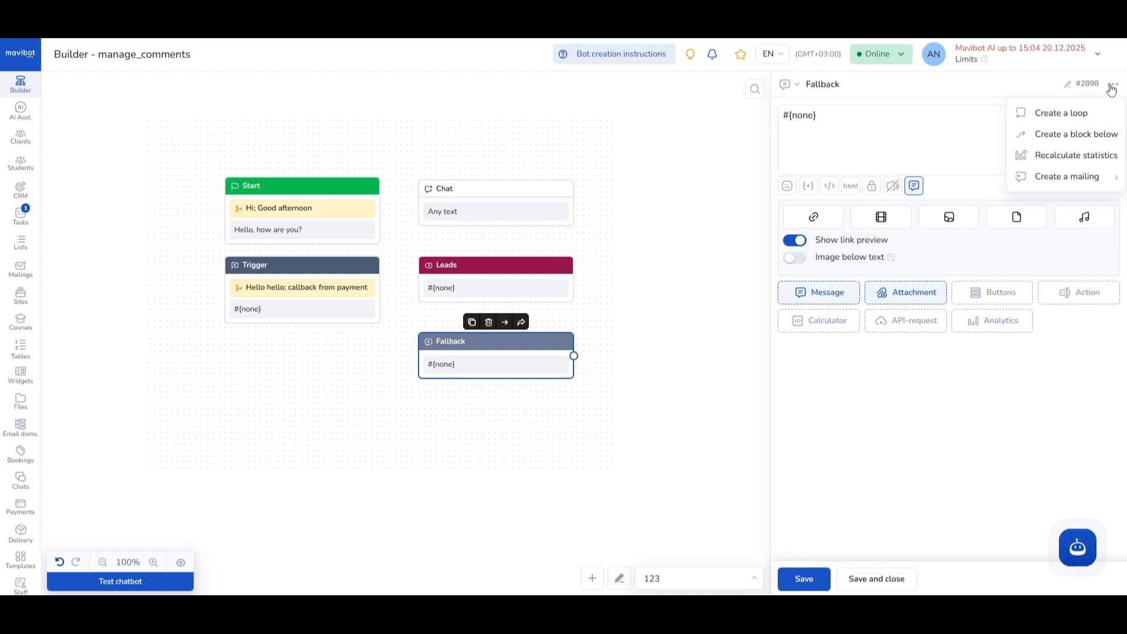
{"action": "left_click", "coordinate": [1049, 182]}
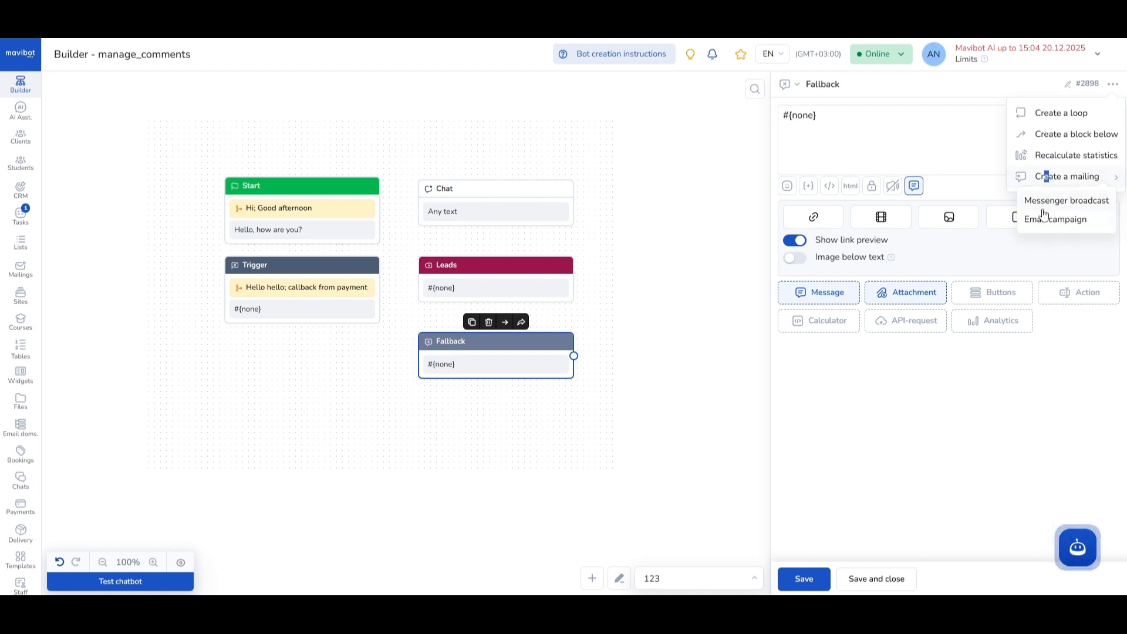
{"action": "left_click", "coordinate": [933, 265]}
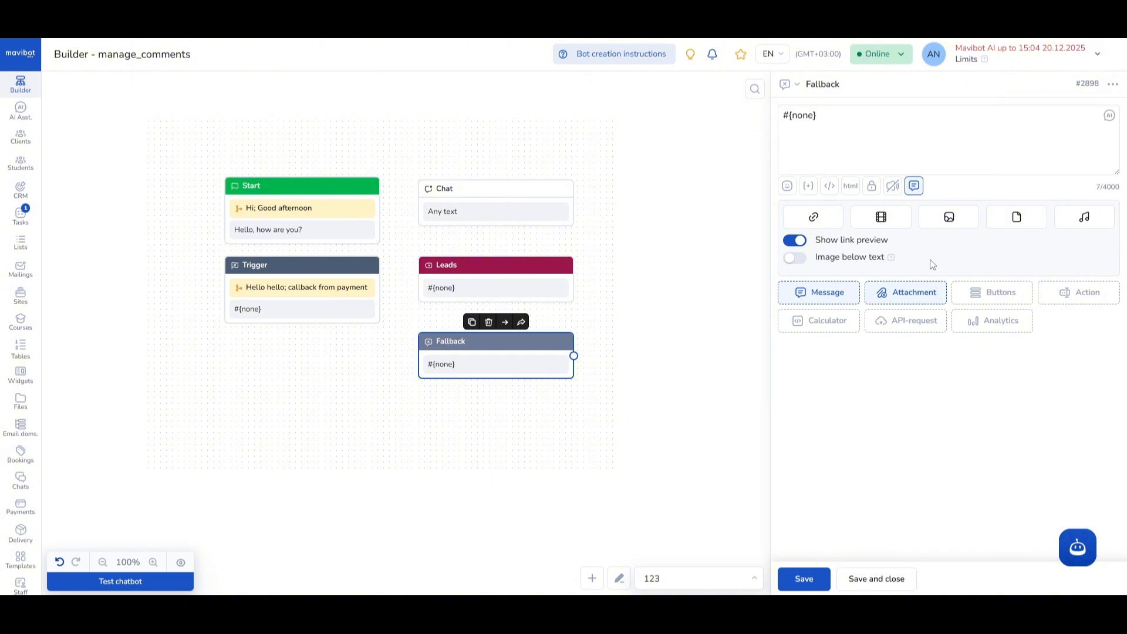